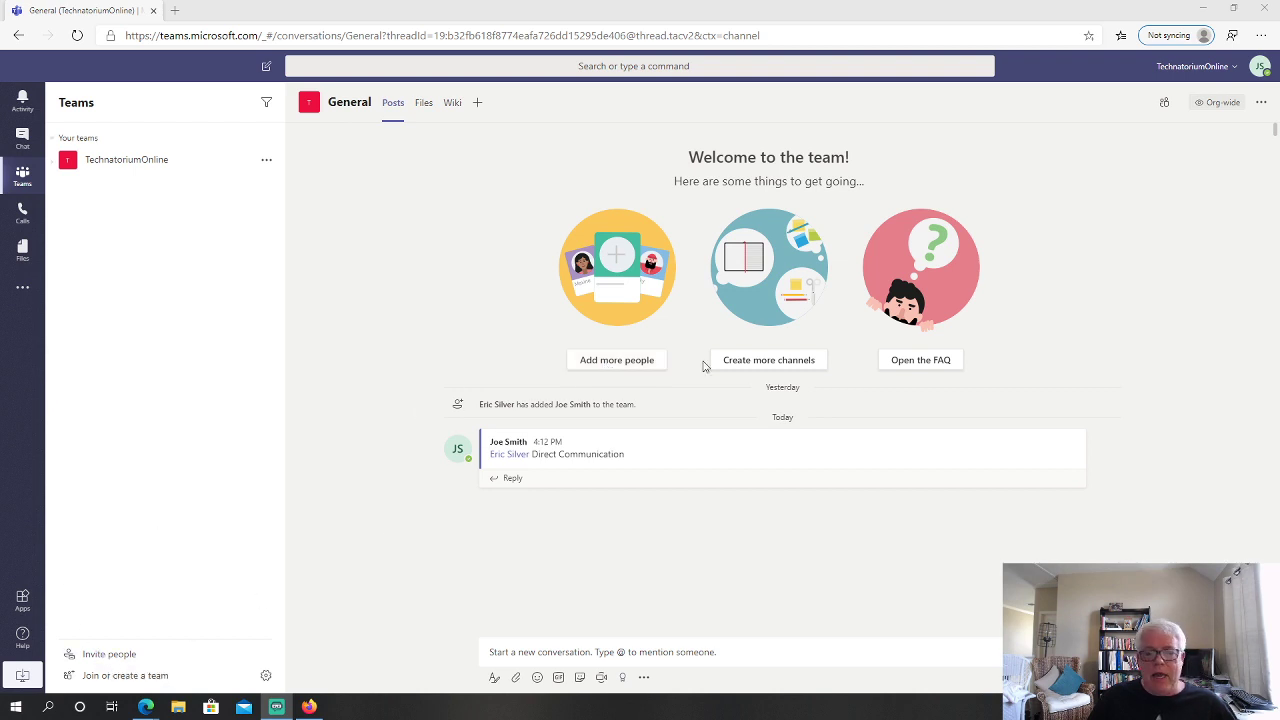
Add the outside Gmail address to TechnatoriumOnline as a full member, then close the Add members dialog
left_click(614, 362)
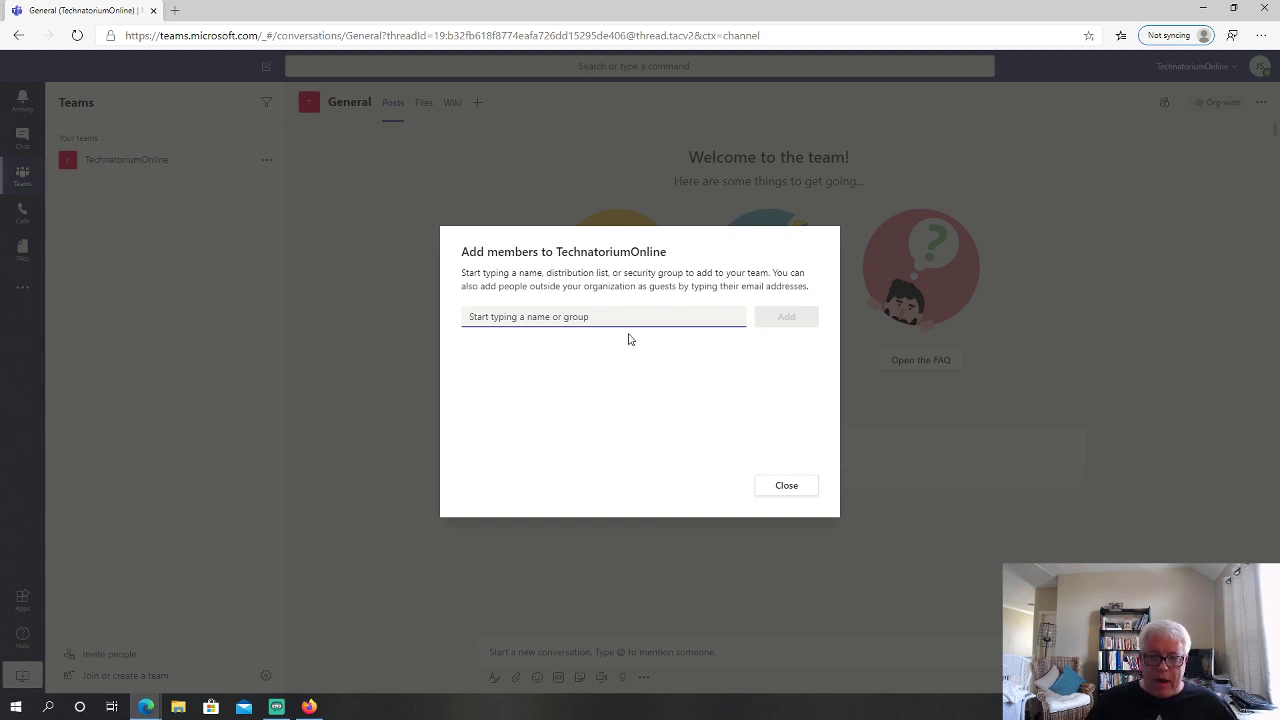
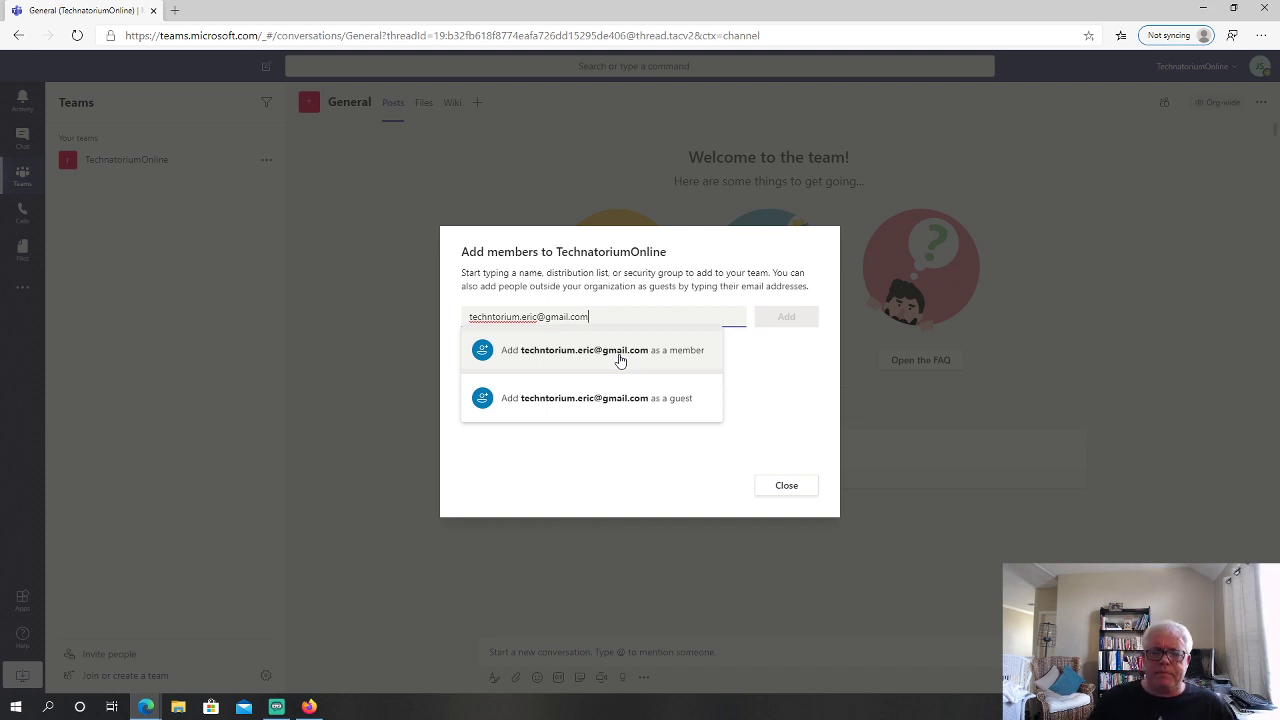
left_click(620, 361)
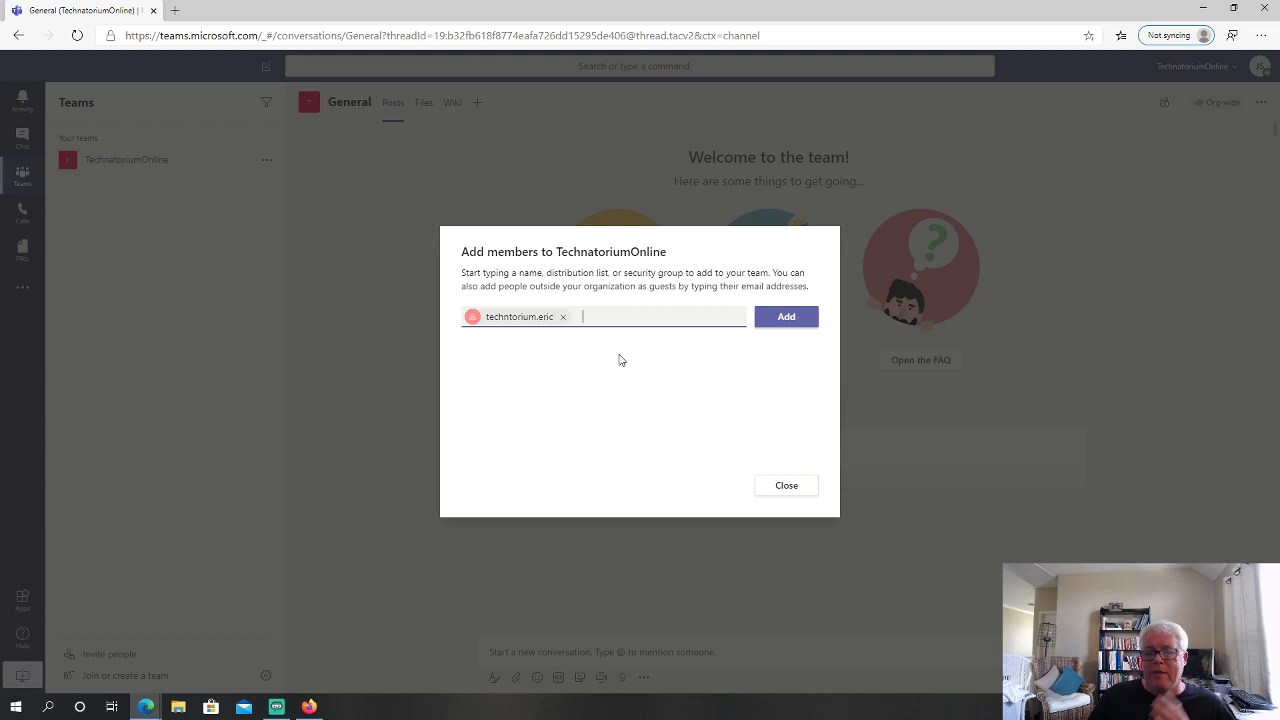
left_click(798, 318)
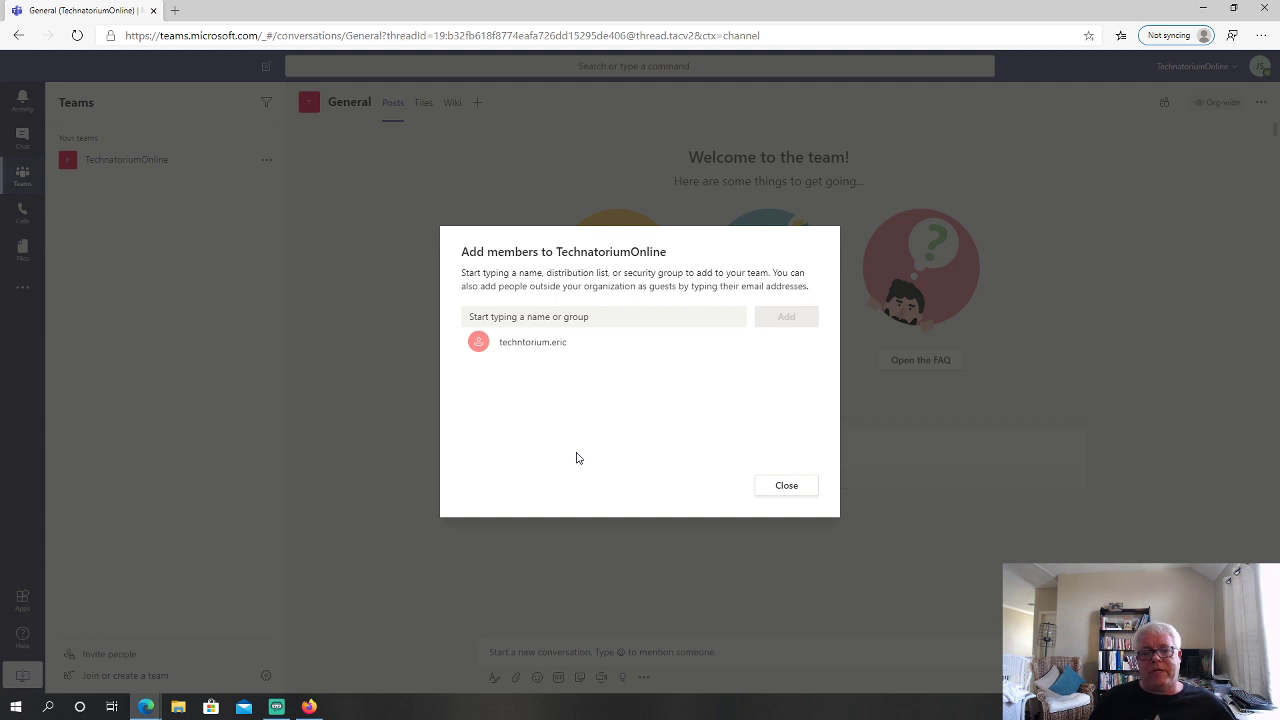
left_click(786, 485)
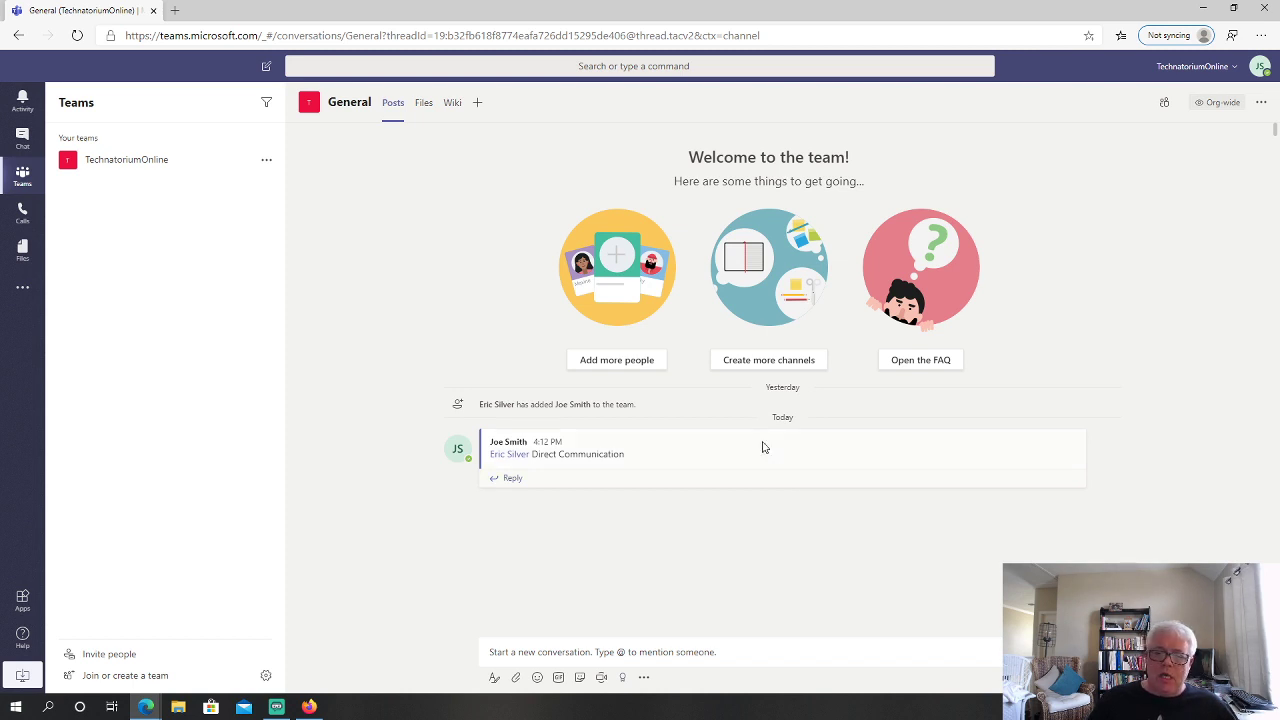
Try adding the test.com address as a guest, remove the unauthorized entry, and close the dialog
left_click(633, 367)
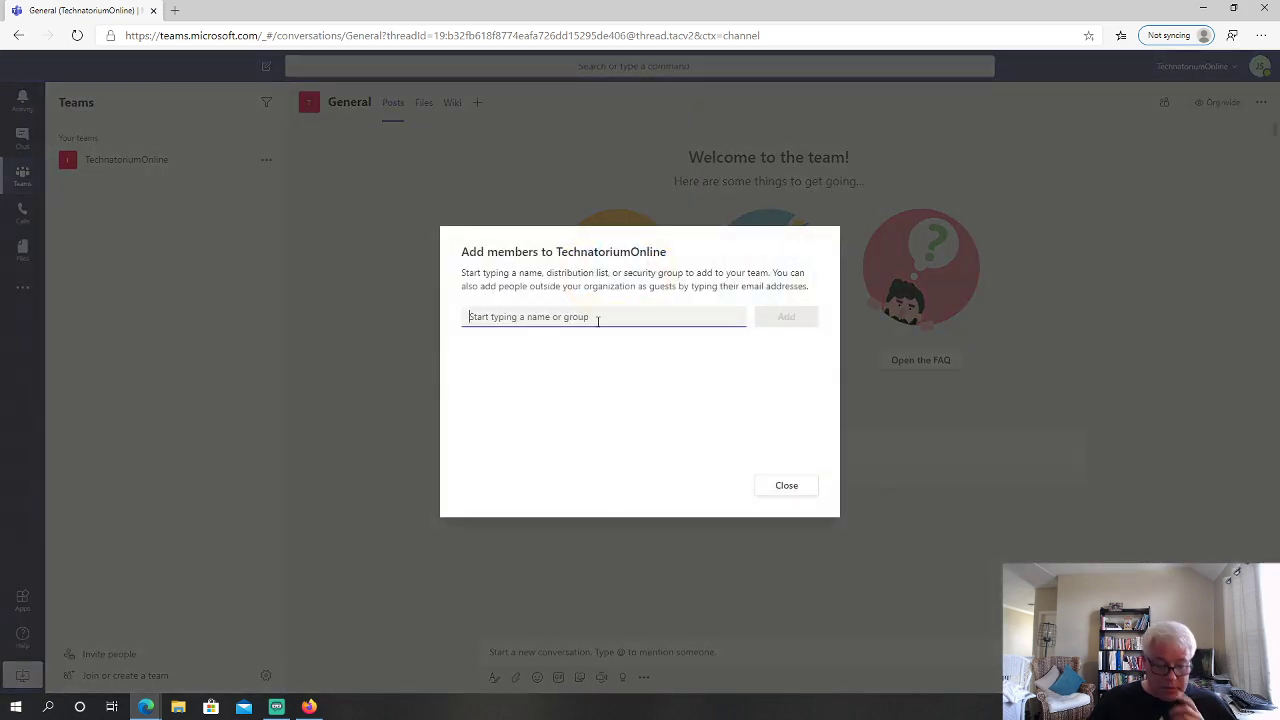
type("fr")
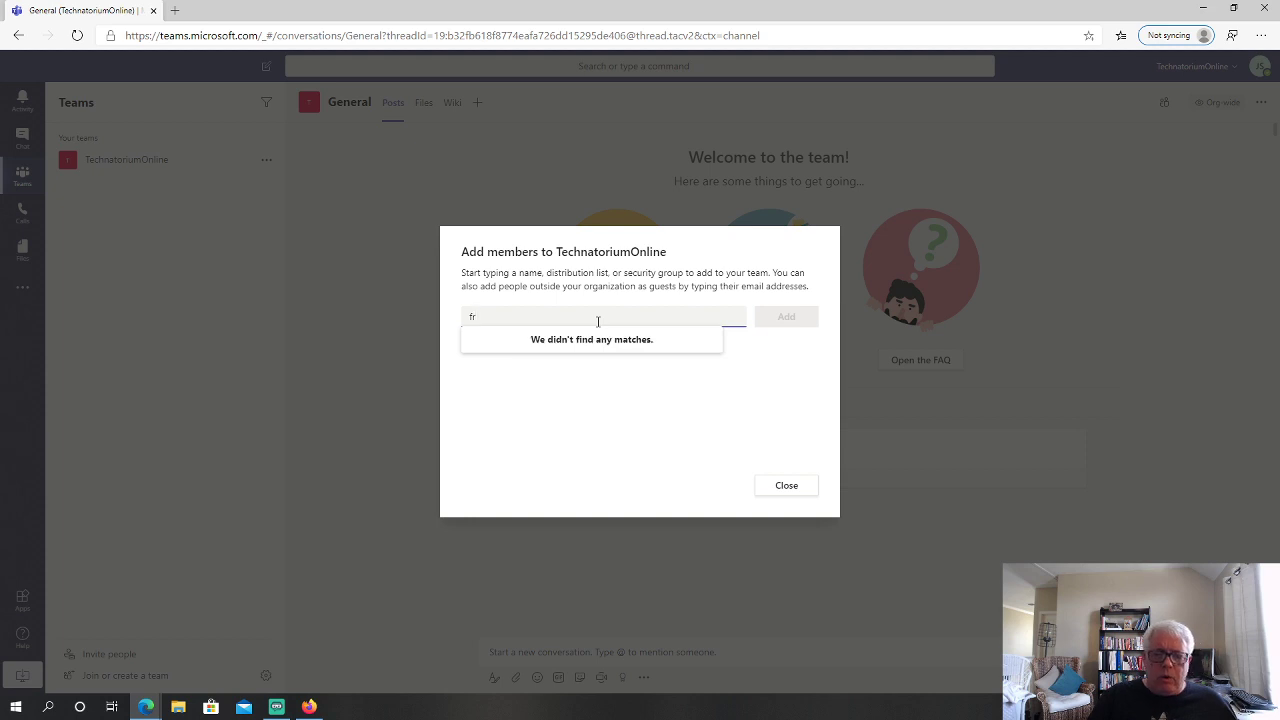
type("emc")
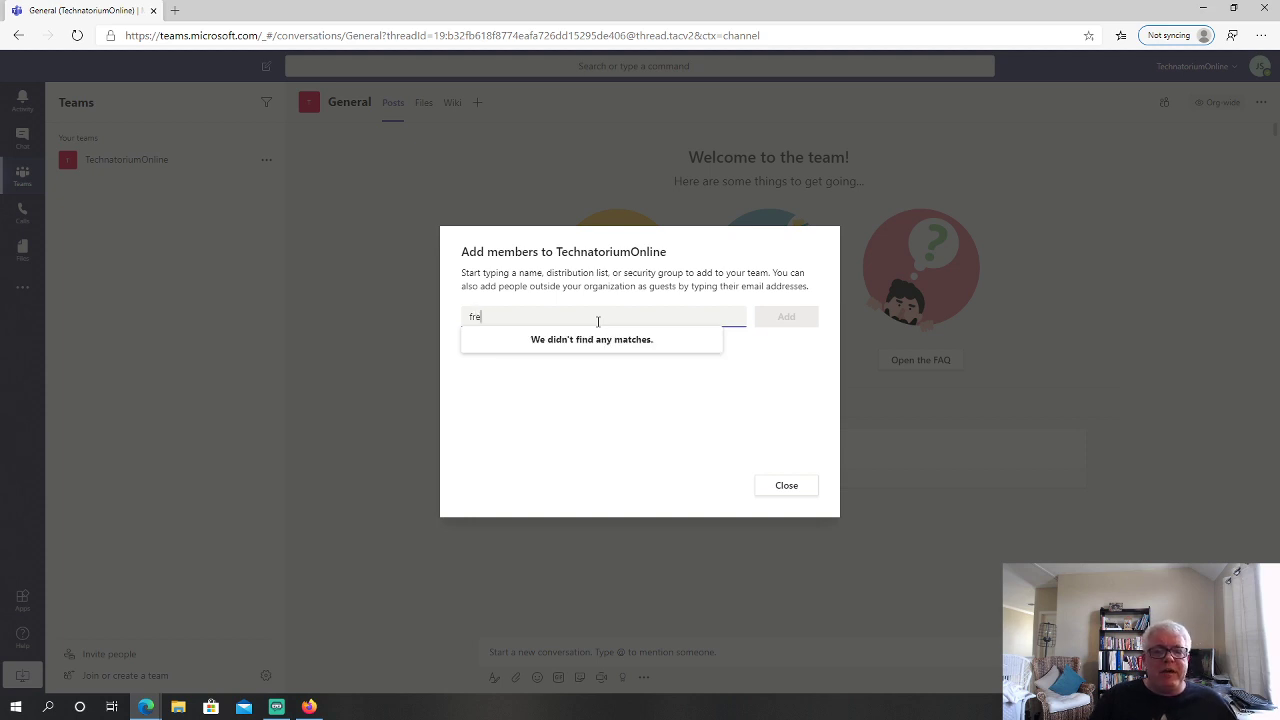
key("BackSpace")
key("BackSpace")
key("BackSpace")
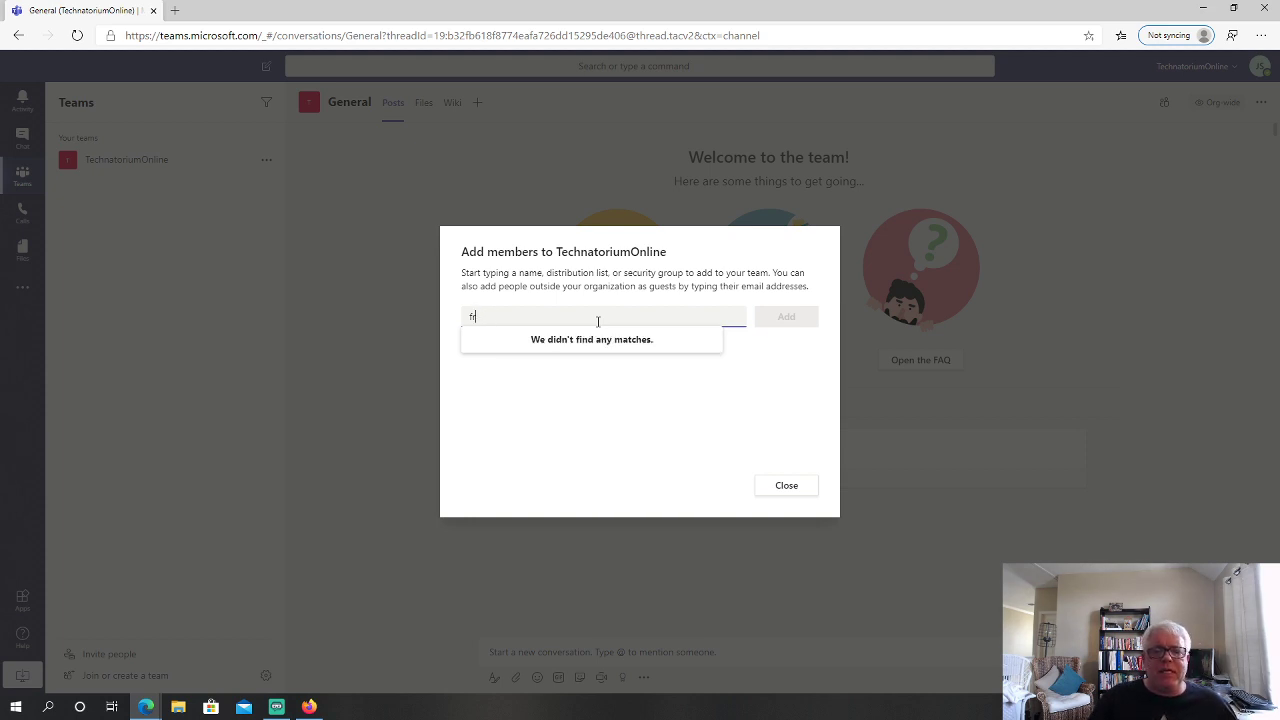
type("ench")
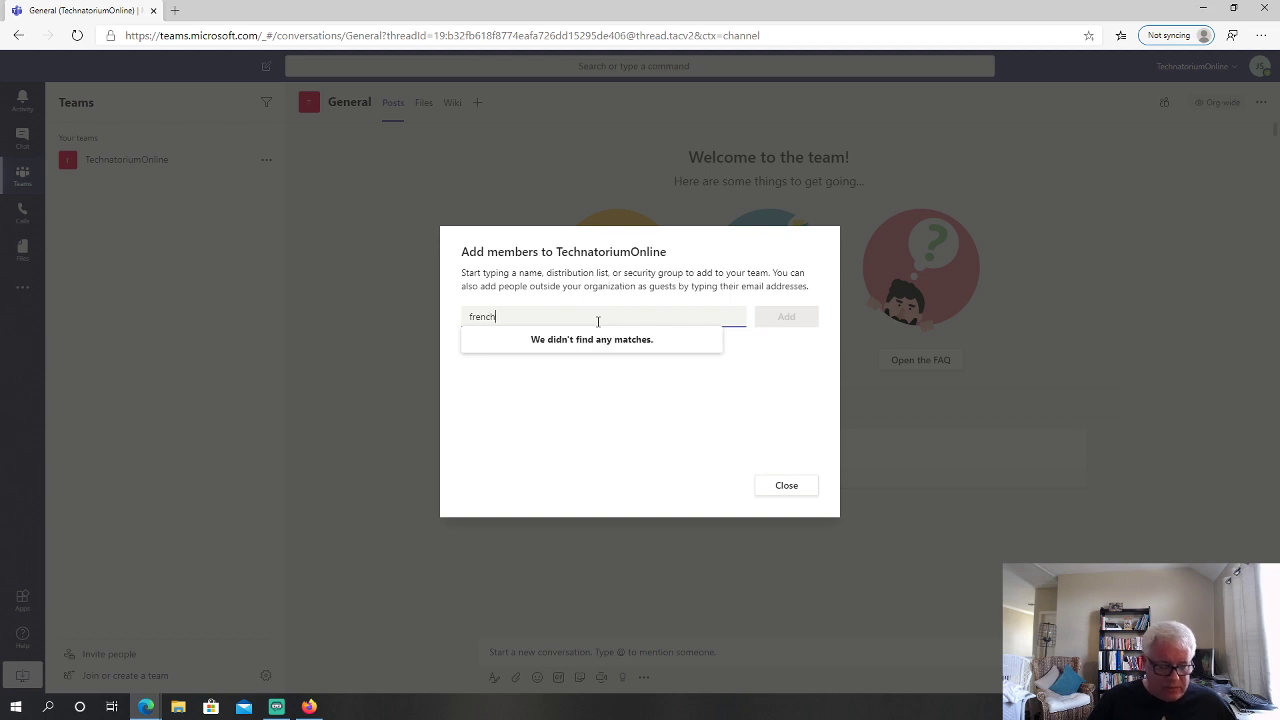
type("@test.com")
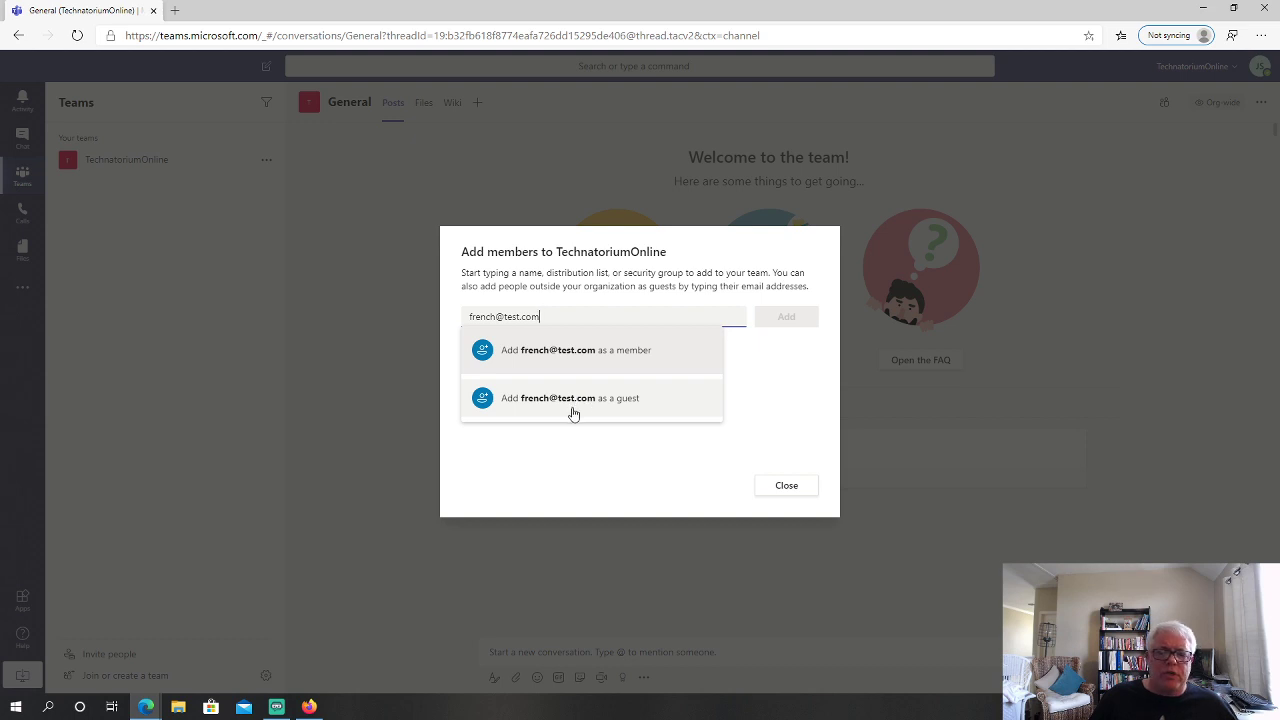
left_click(578, 405)
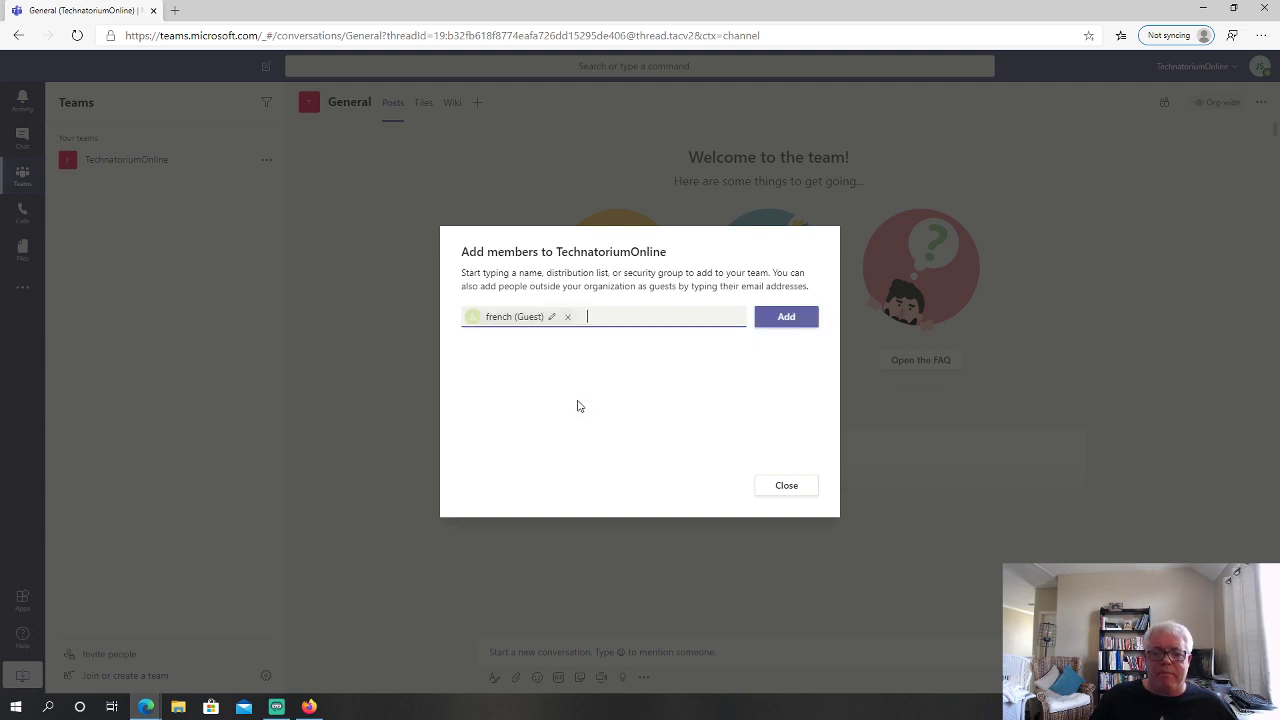
left_click(808, 318)
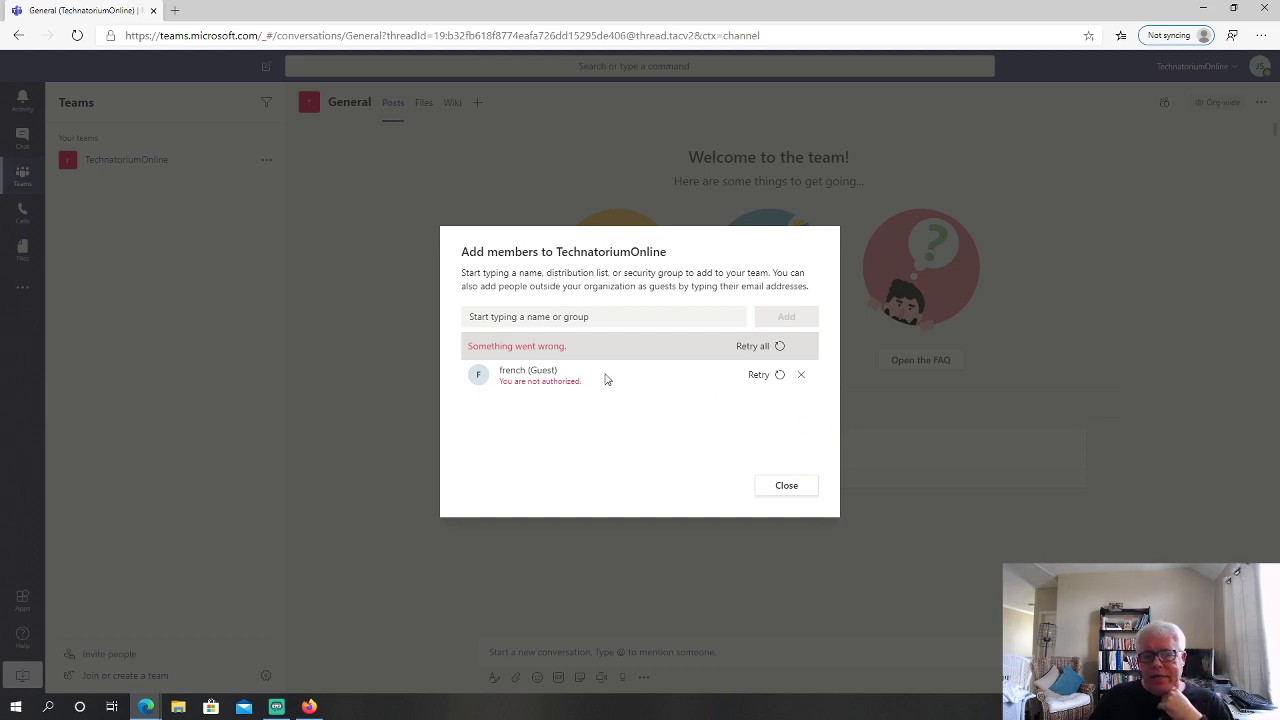
left_click(801, 375)
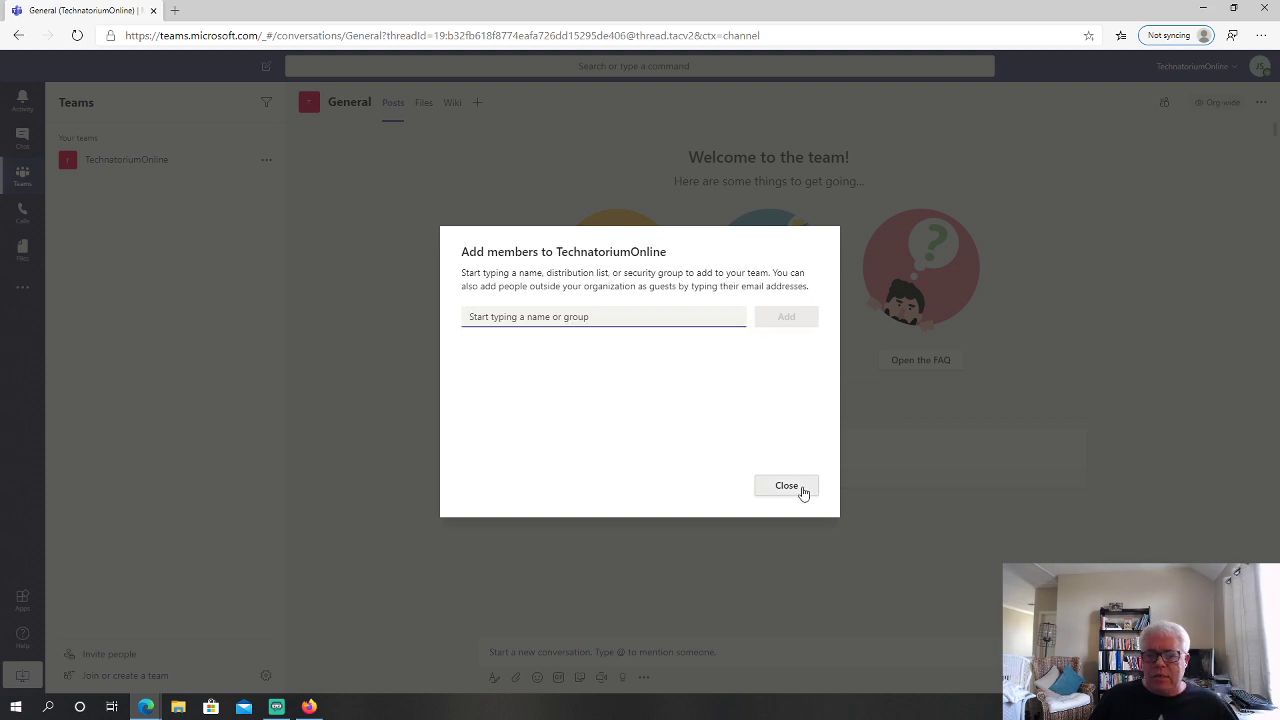
left_click(803, 488)
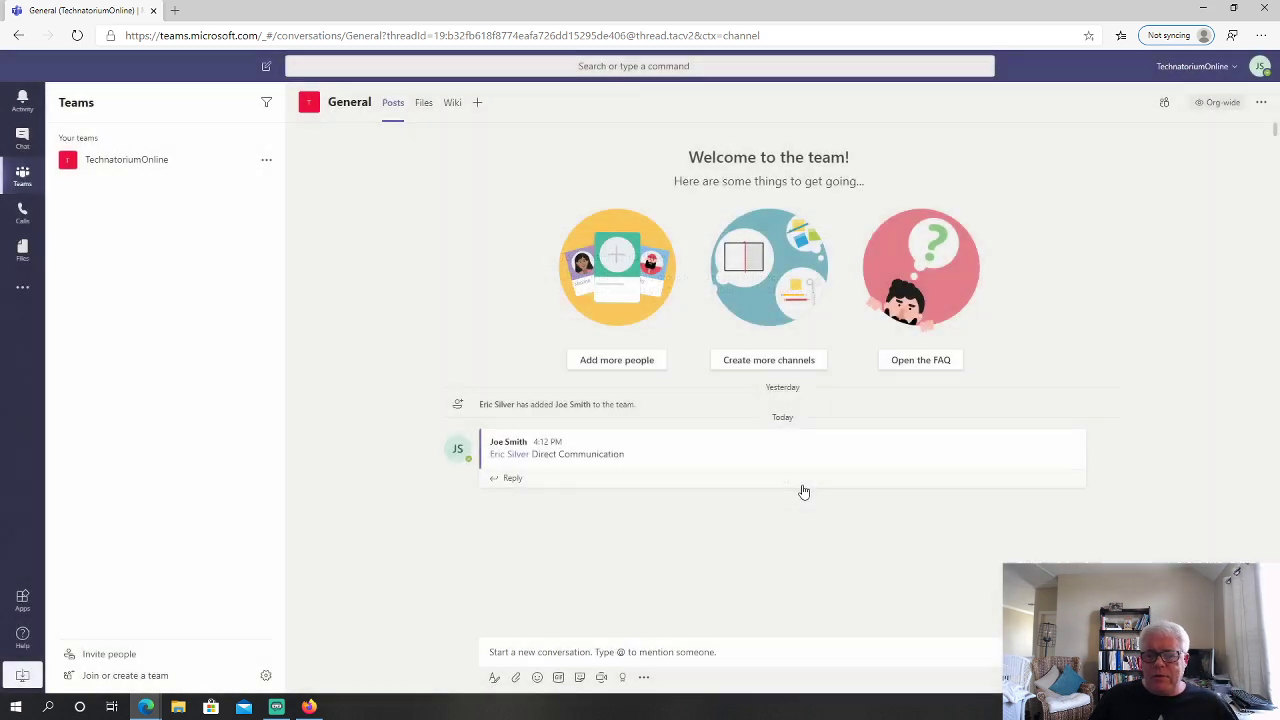
Copy the TechnatoriumOnline org's join link from the Invite people window
left_click(128, 656)
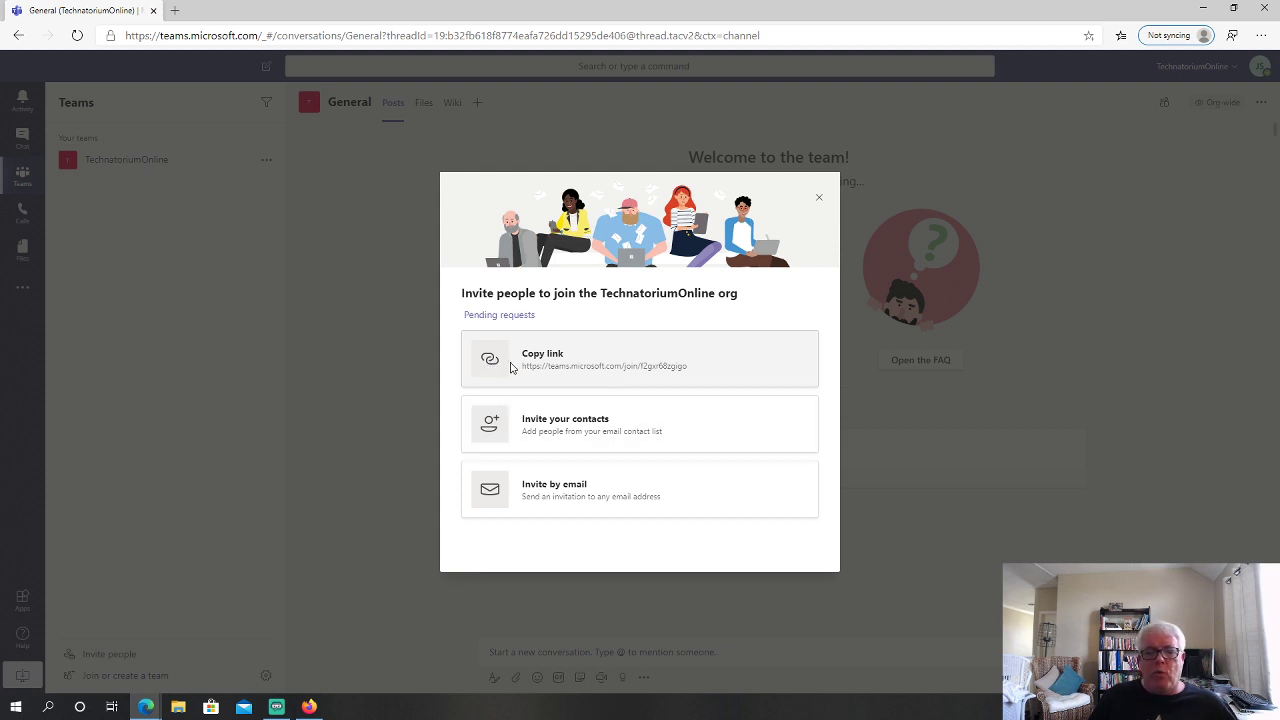
left_click(496, 364)
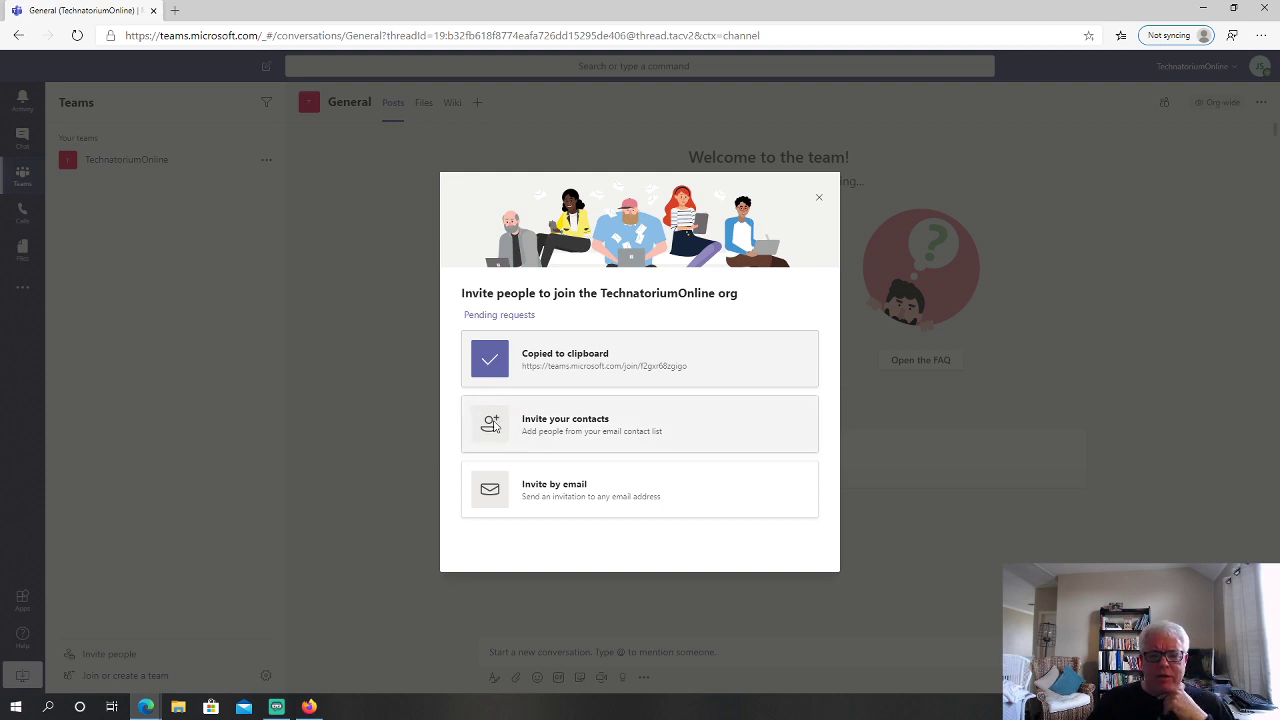
Grant Teams access to email contacts, then dismiss the empty Microsoft contacts invite
left_click(493, 427)
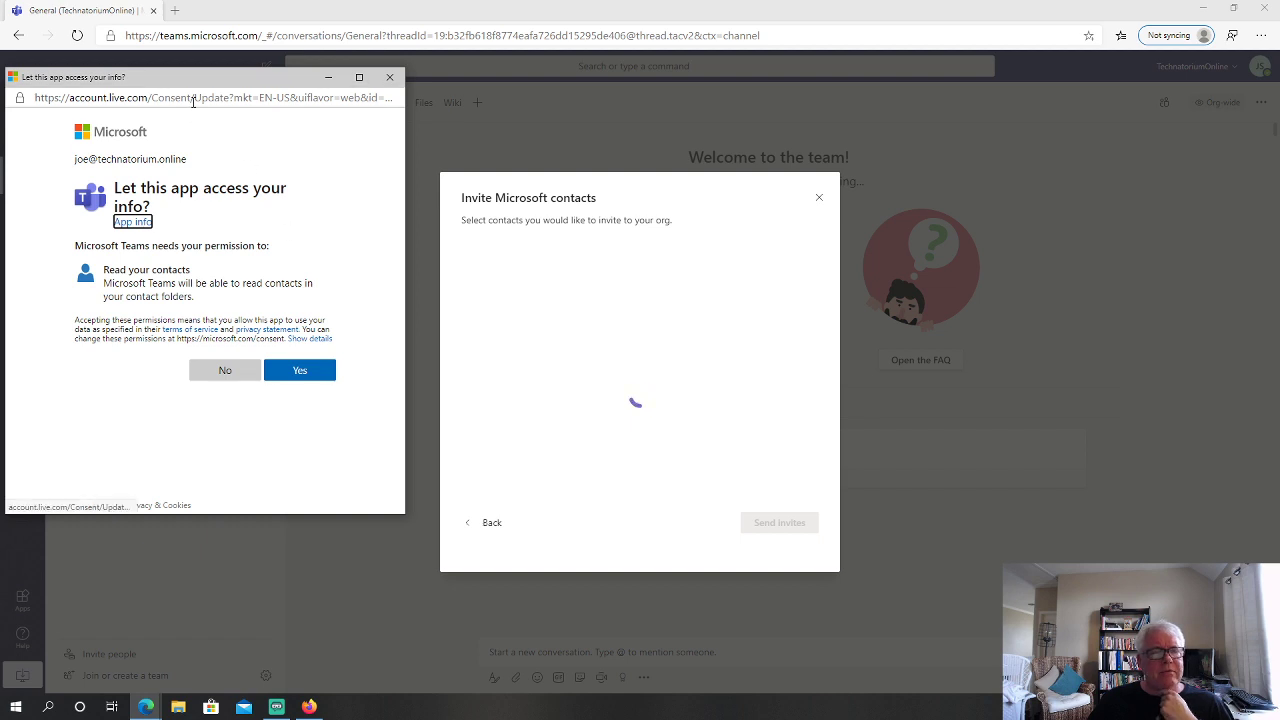
left_click_drag(206, 82, 309, 157)
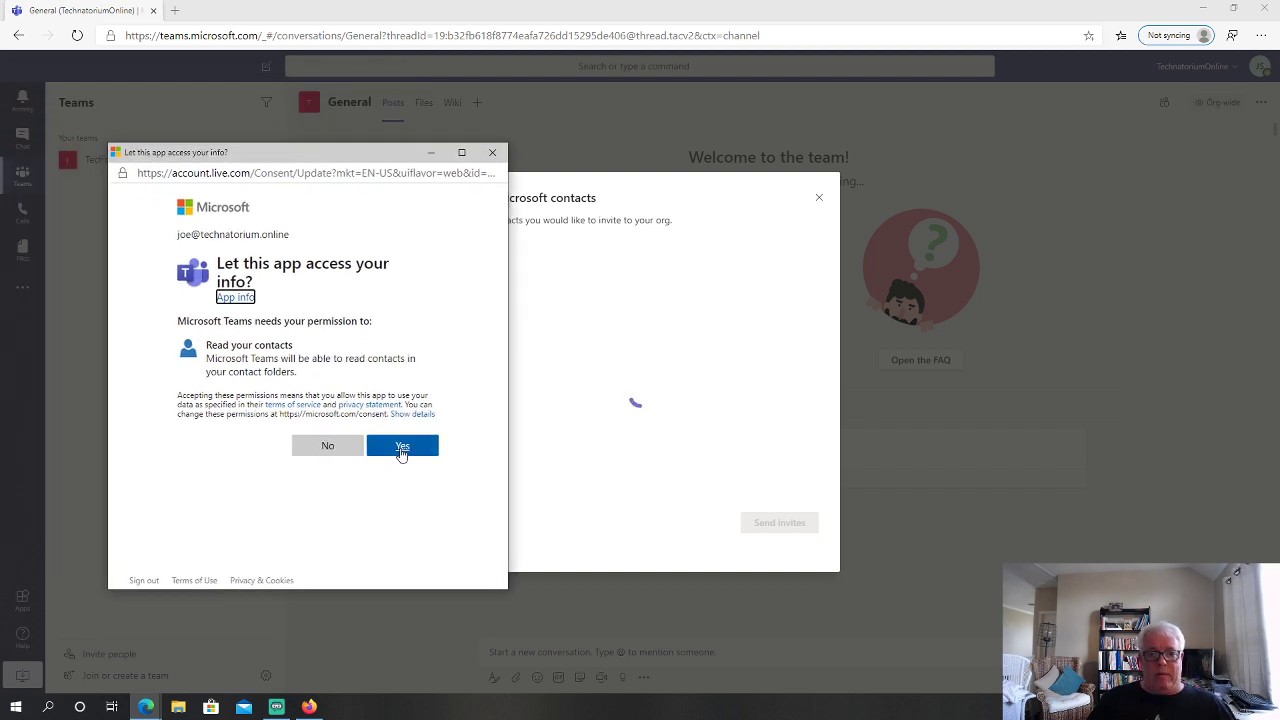
left_click(402, 447)
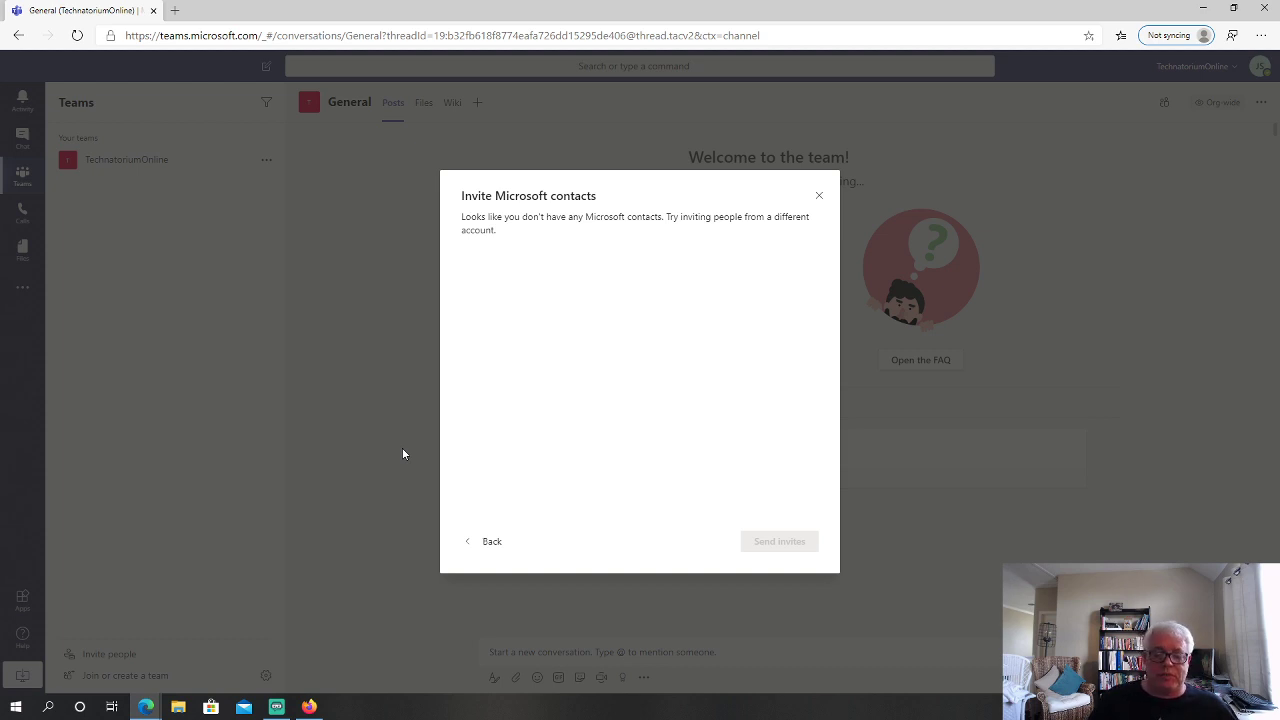
left_click(819, 198)
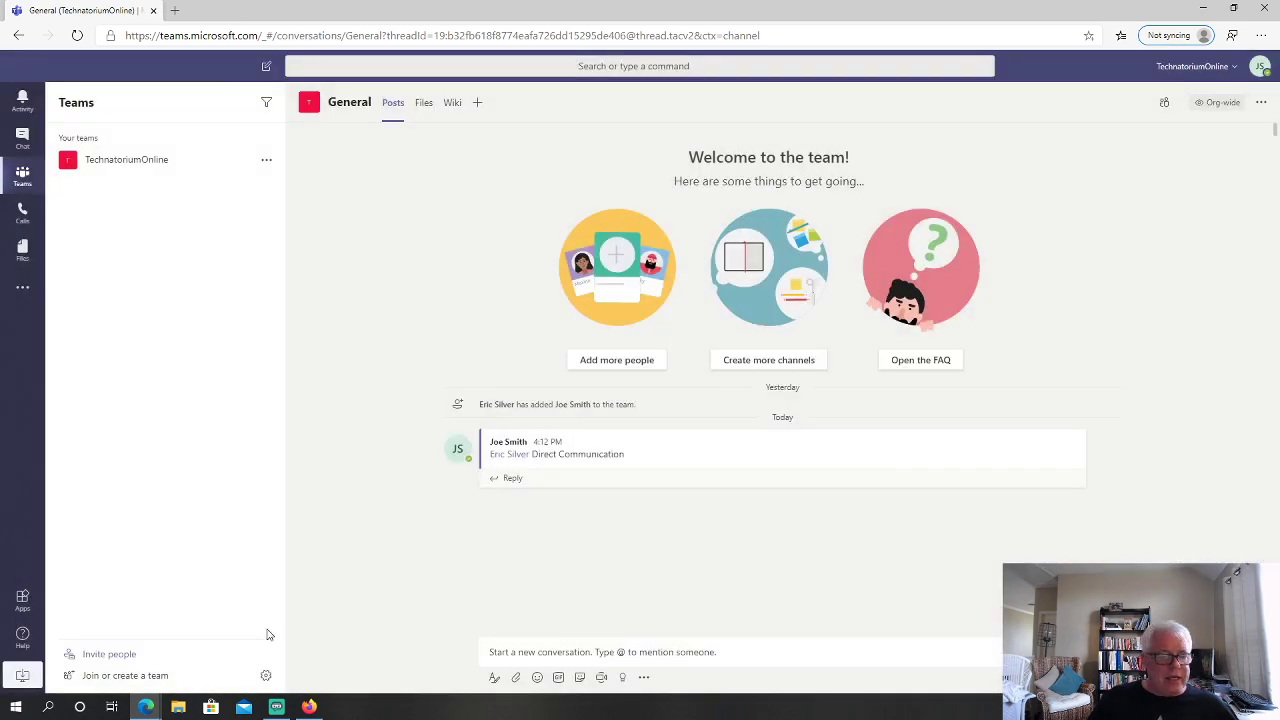
Start an invite by email and enter the two invitees' email addresses
left_click(118, 655)
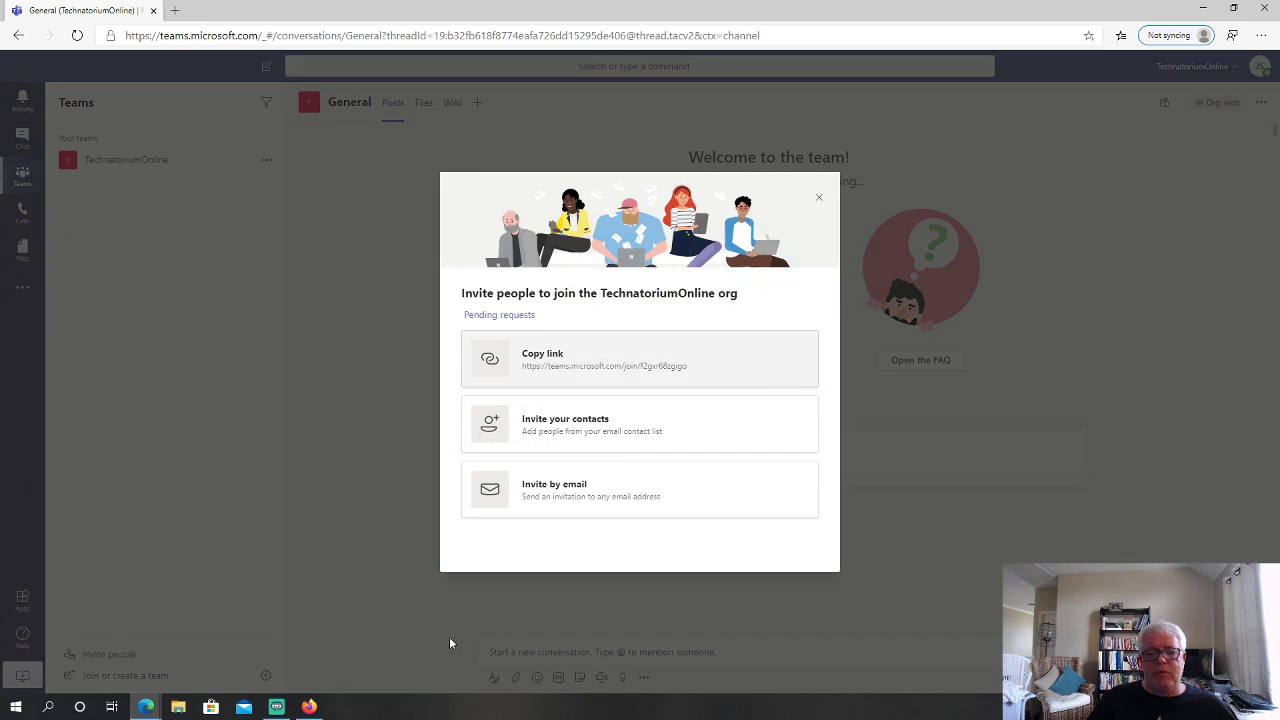
left_click(566, 488)
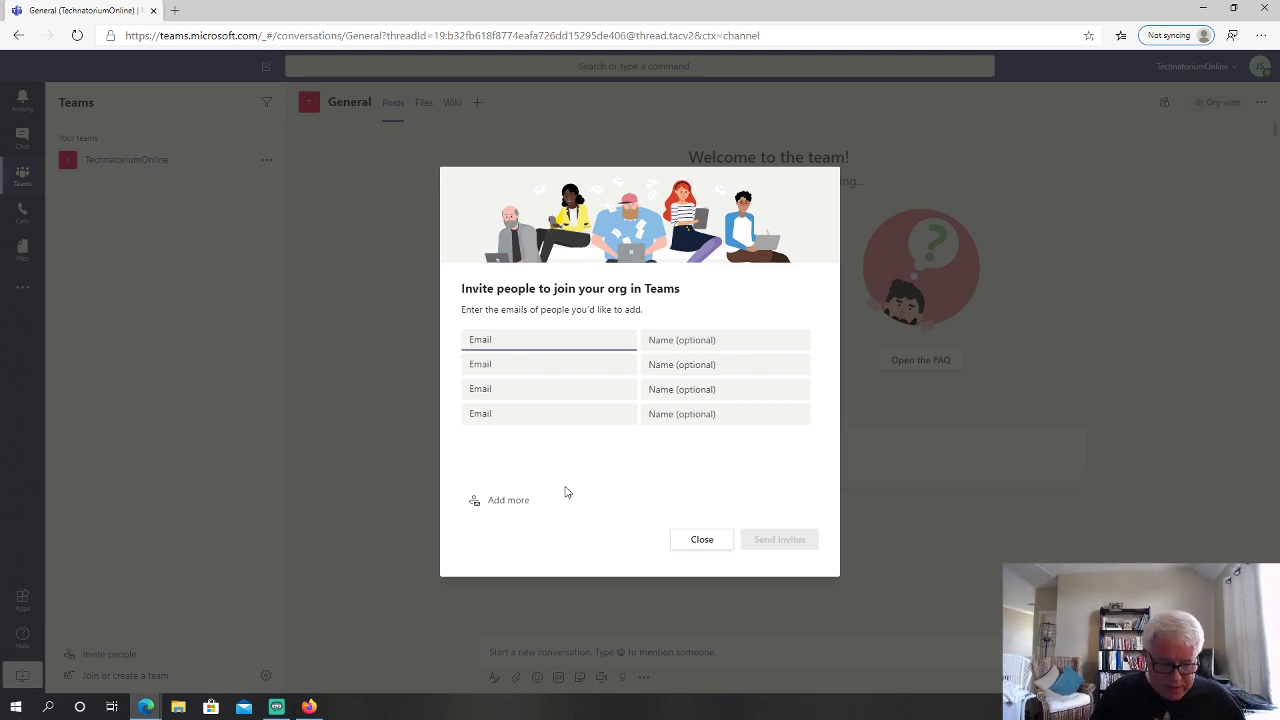
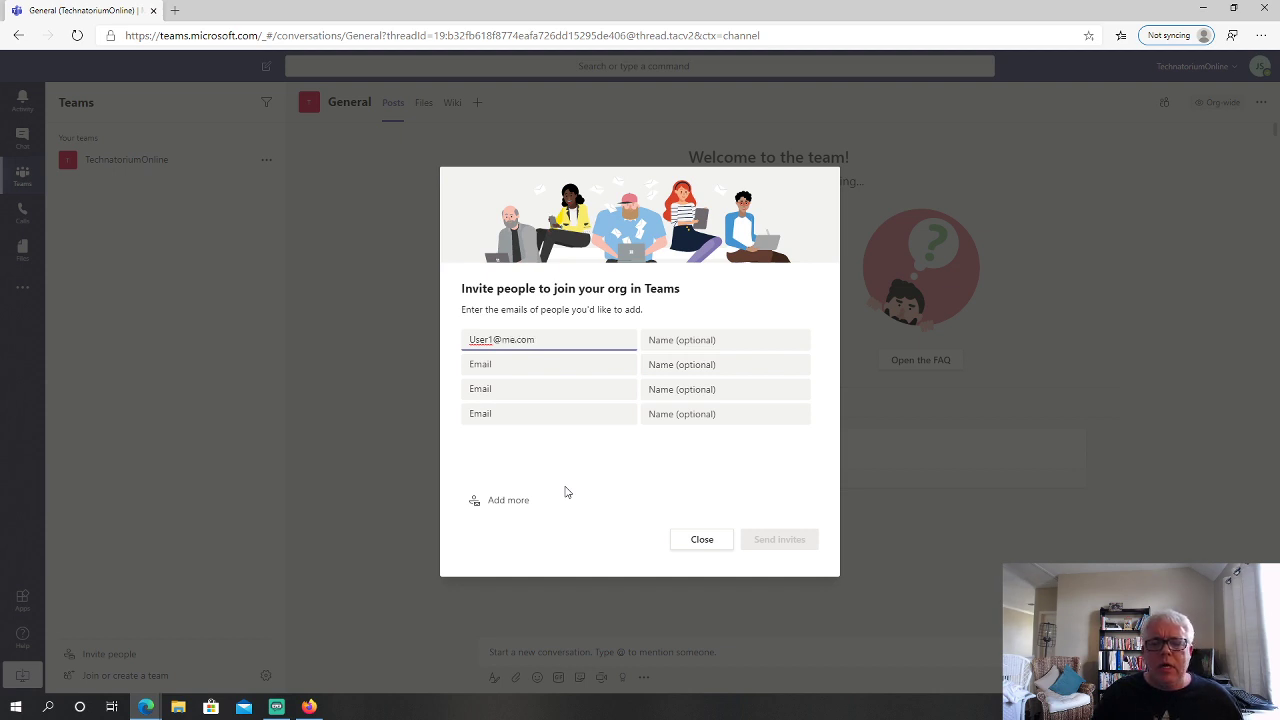
left_click(527, 367)
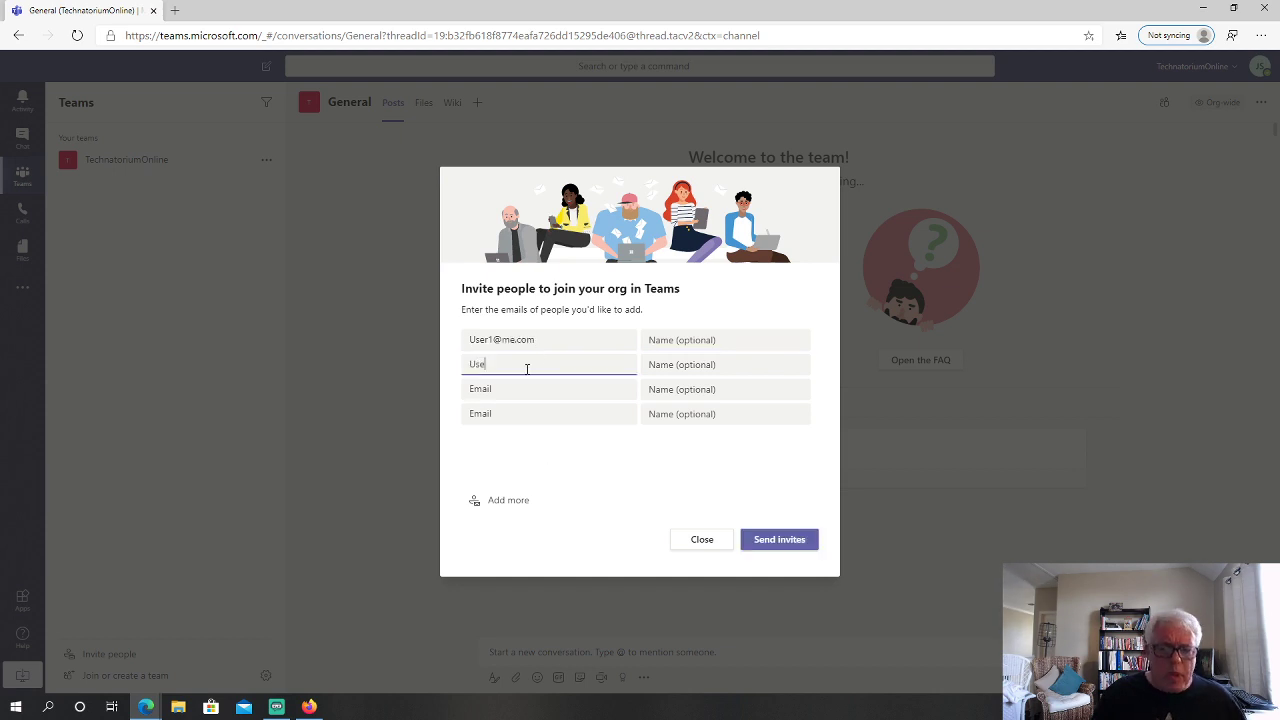
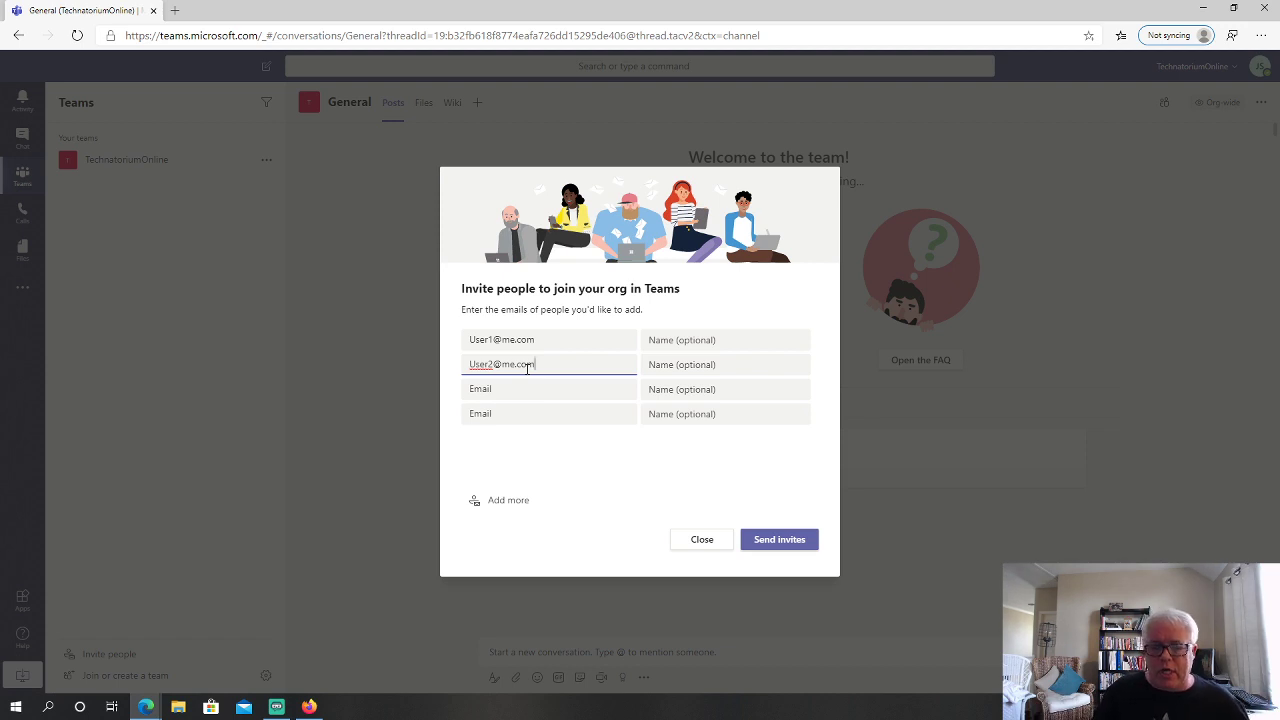
Name the invitees User 1 and User 2, send the invites, and close the form
left_click(697, 340)
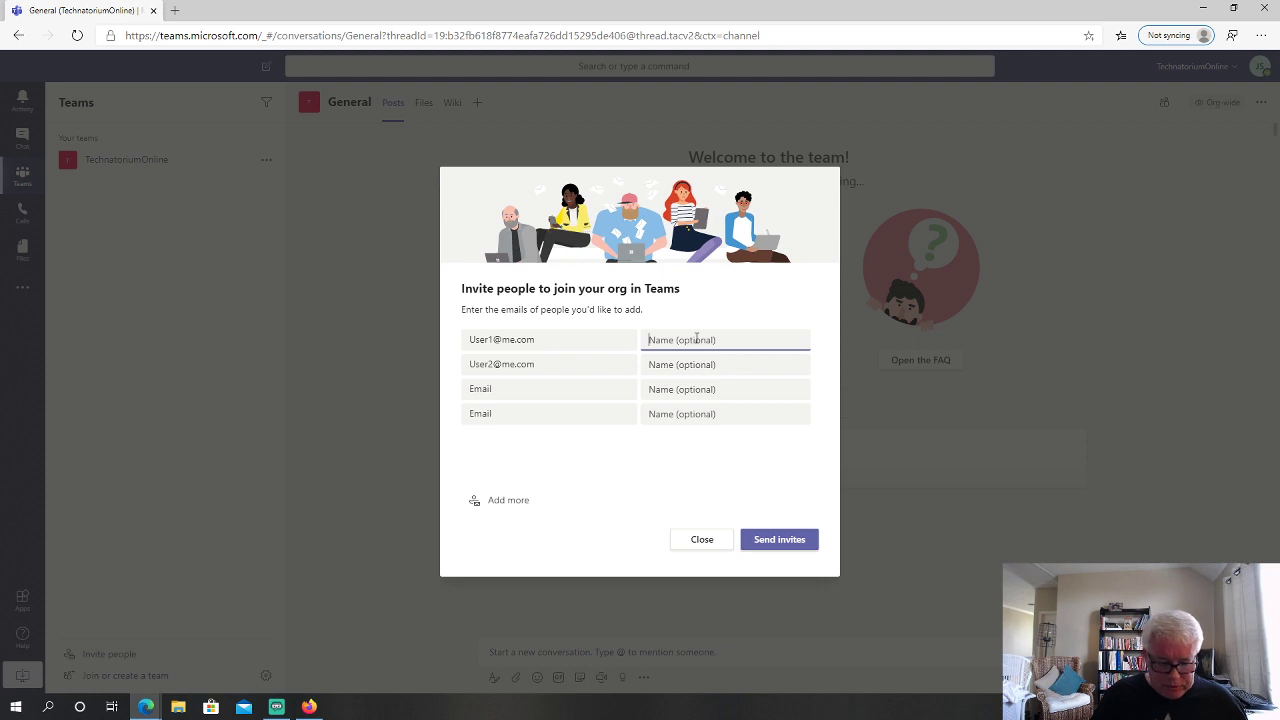
type("Zusr")
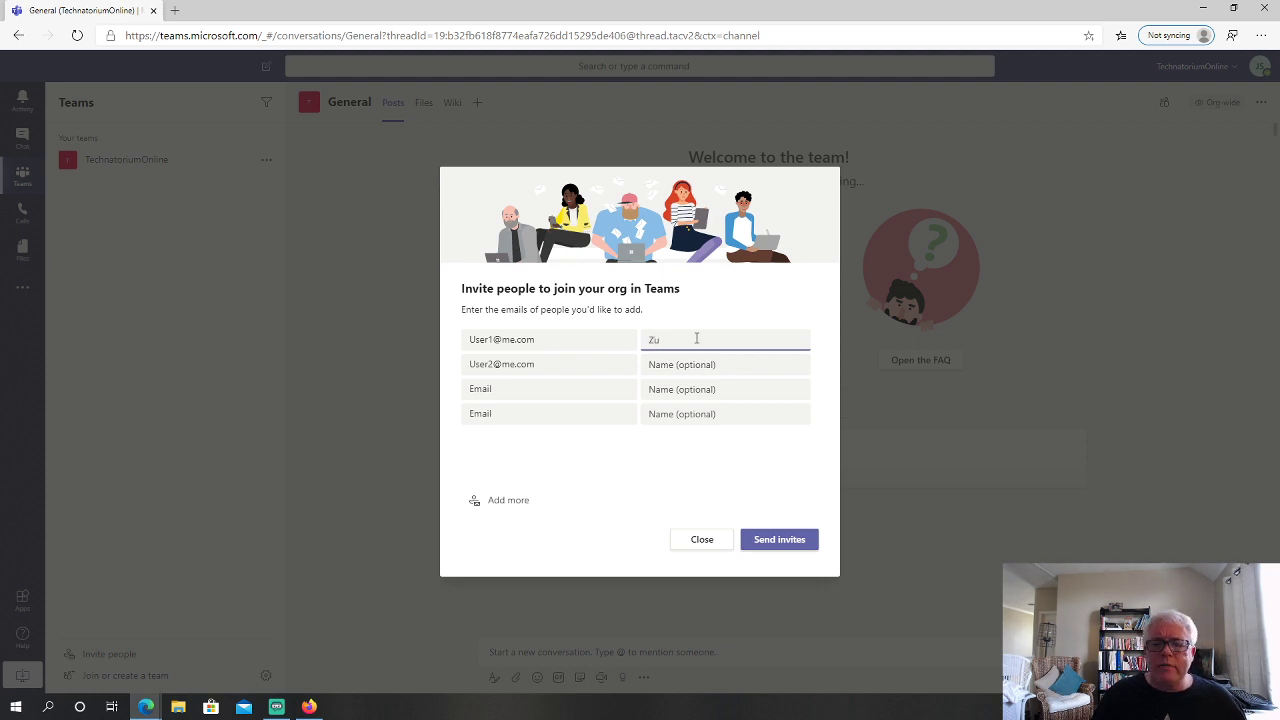
key("BackSpace")
key("BackSpace")
type("User")
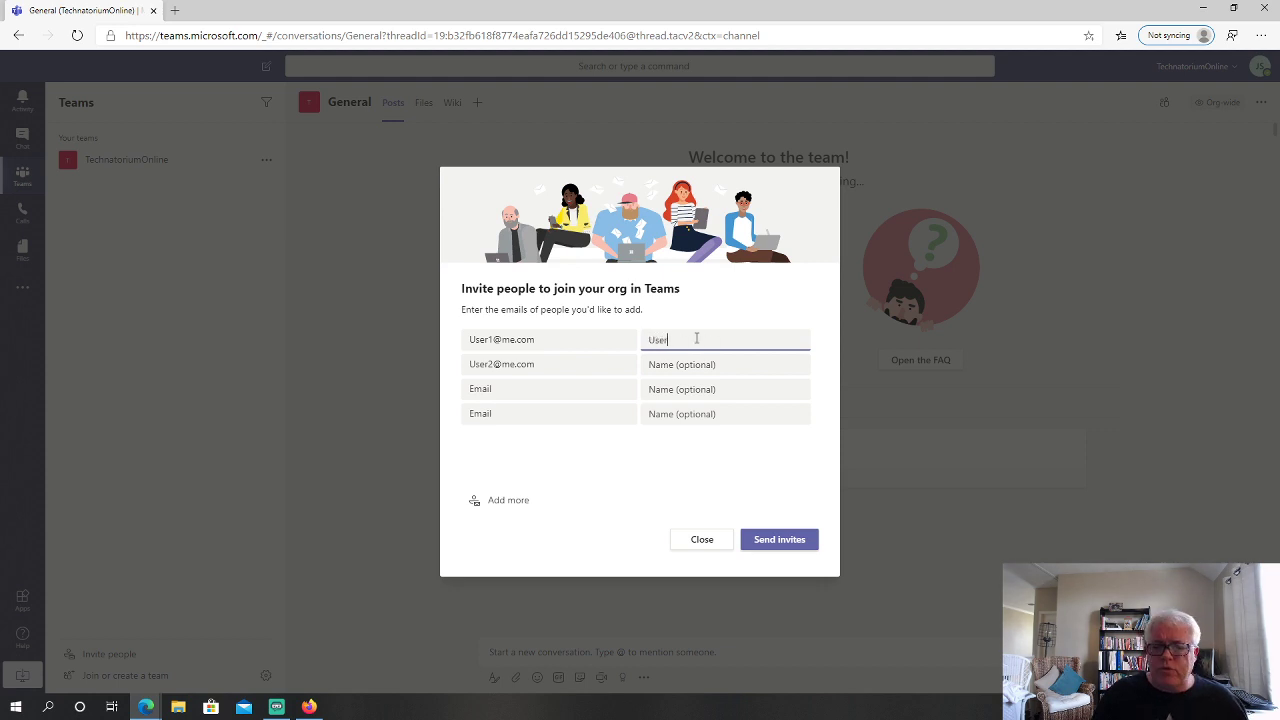
type(" 2")
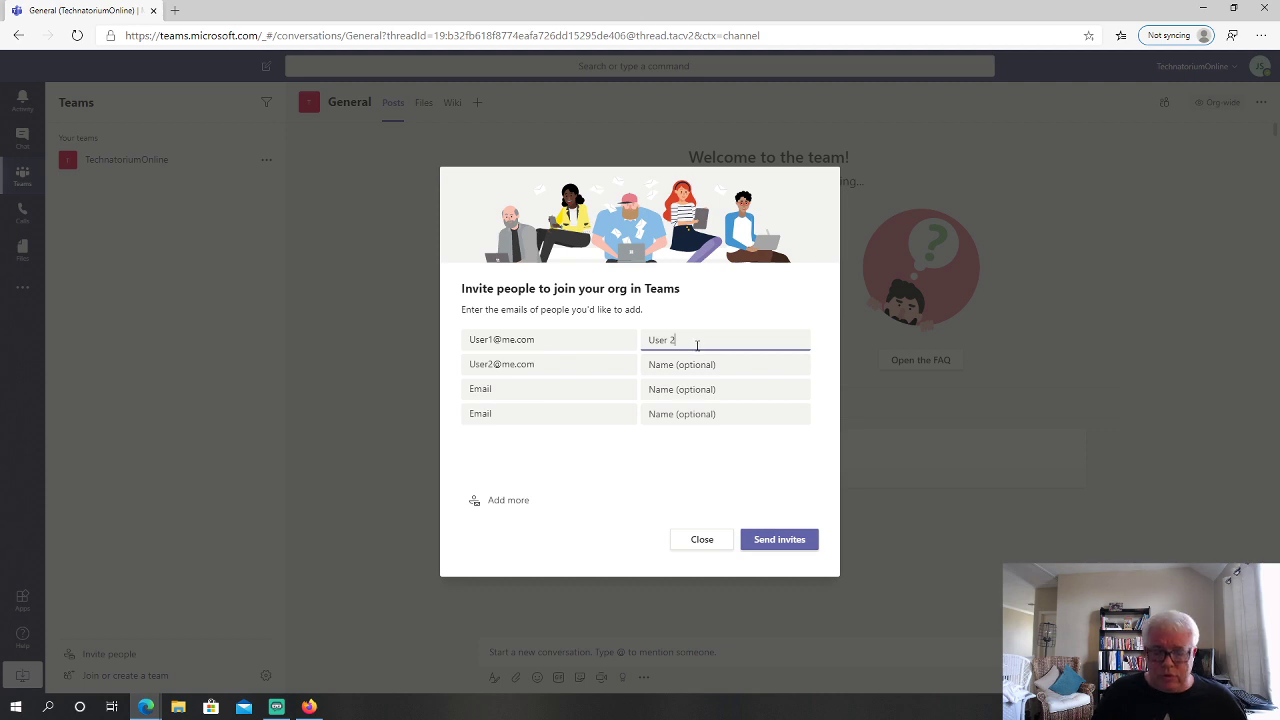
left_click(693, 366)
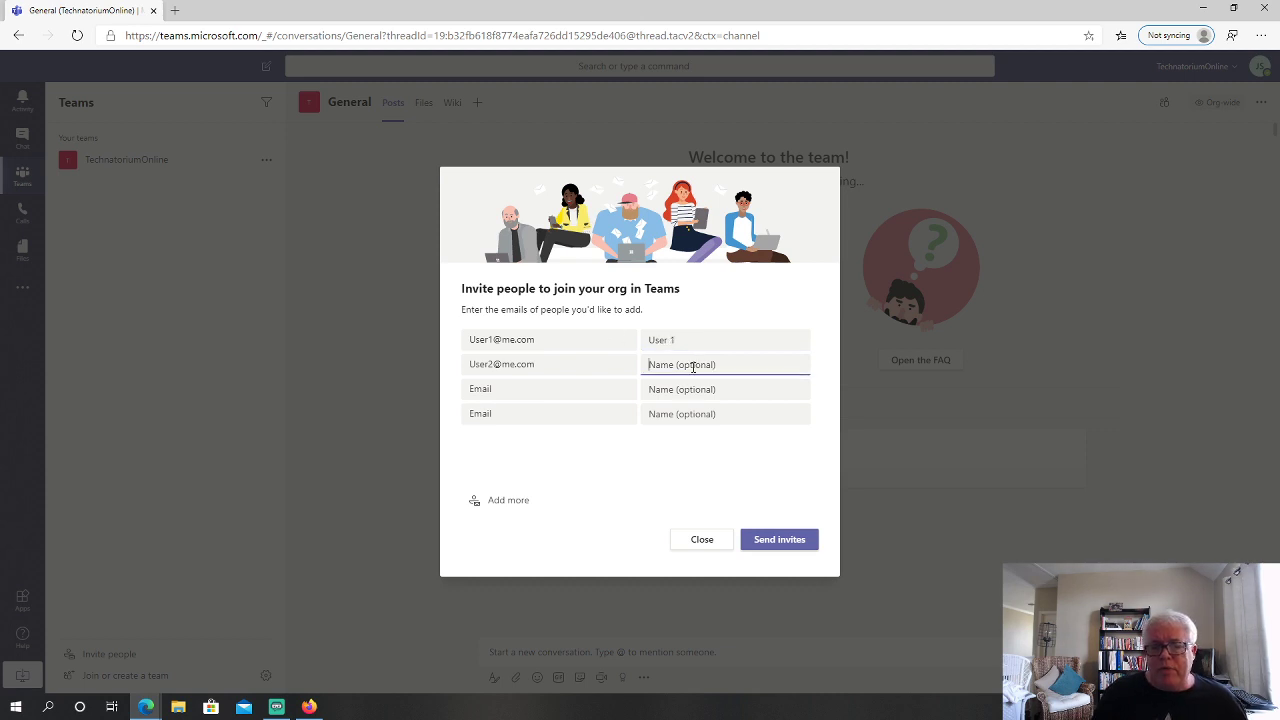
type("User 2")
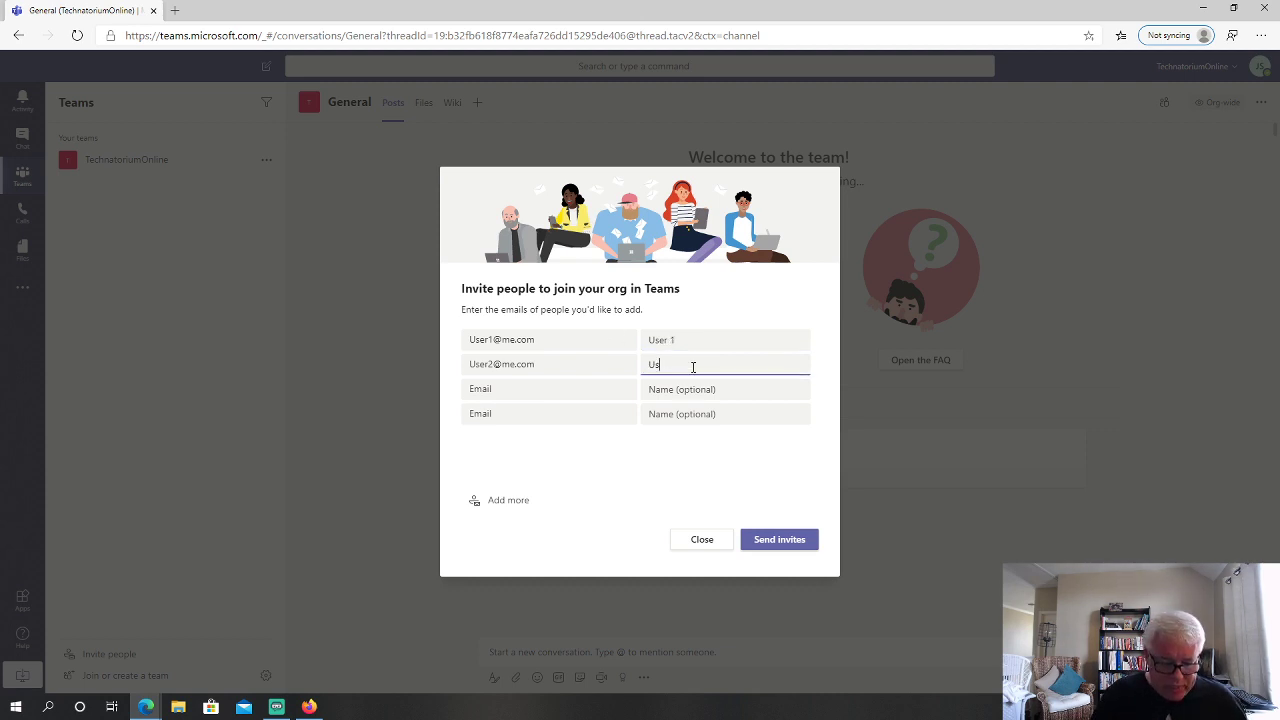
left_click(785, 540)
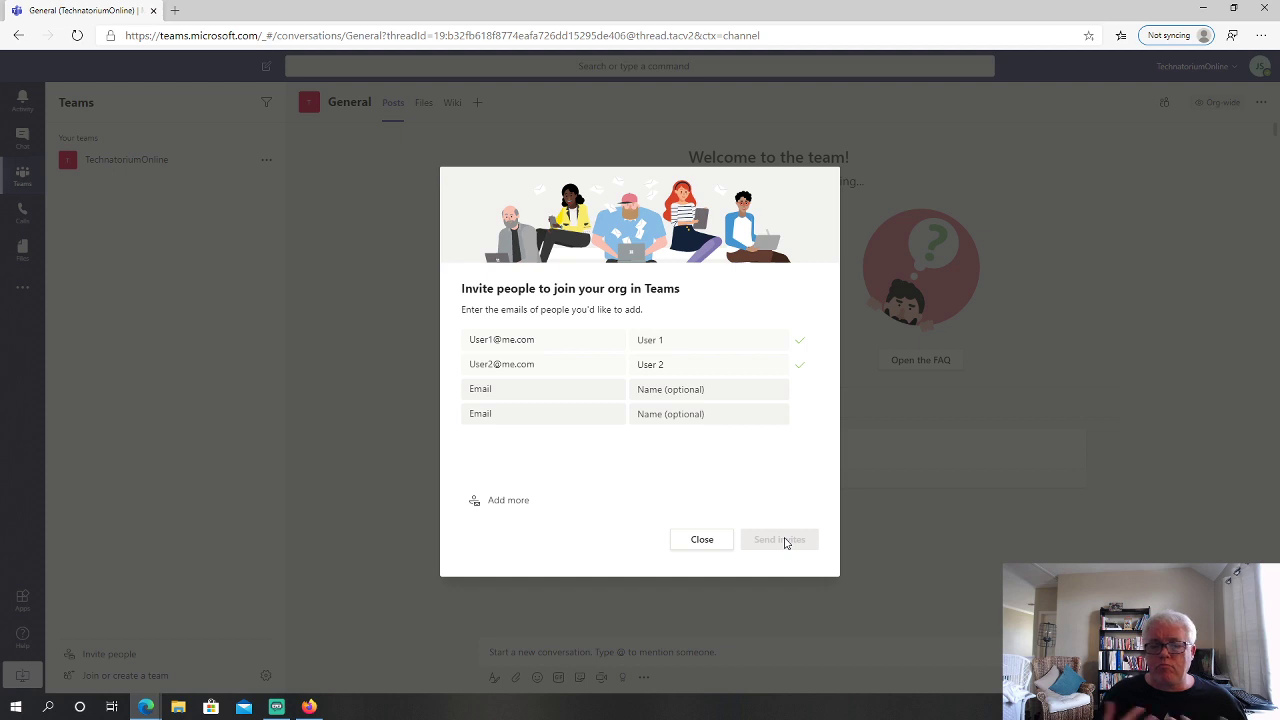
left_click(712, 545)
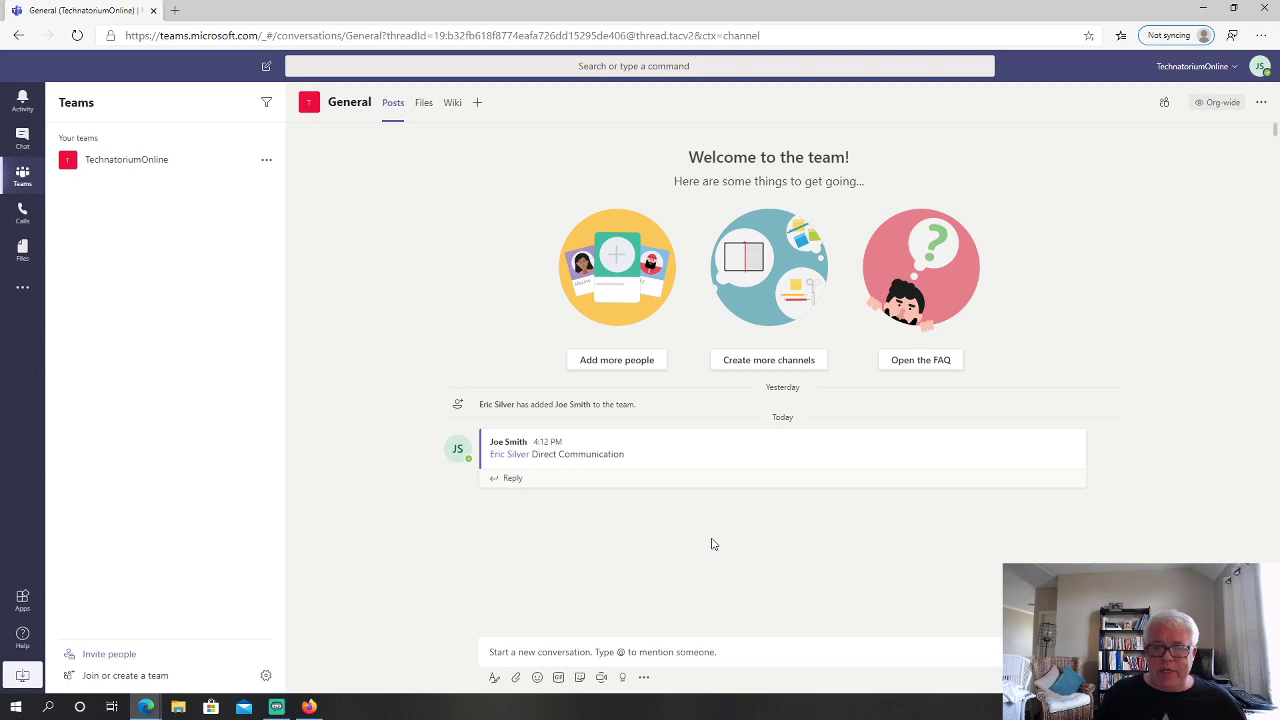
left_click(626, 369)
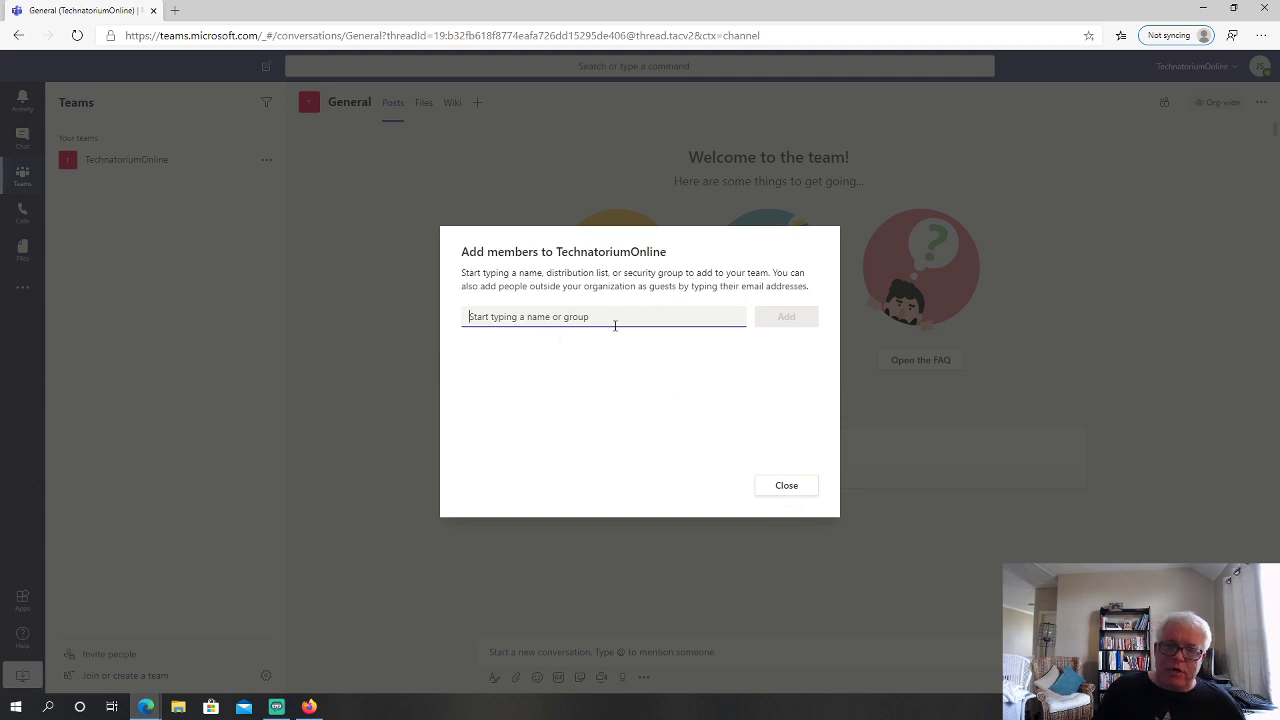
left_click(786, 487)
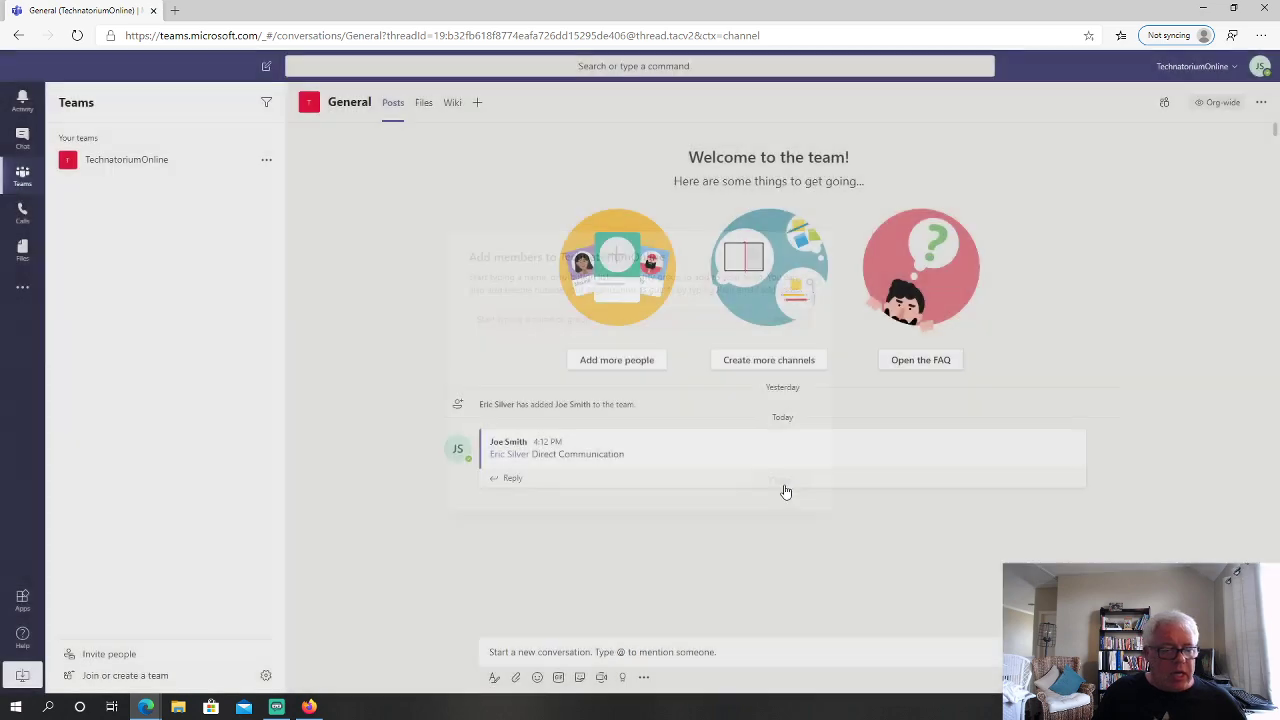
left_click(92, 656)
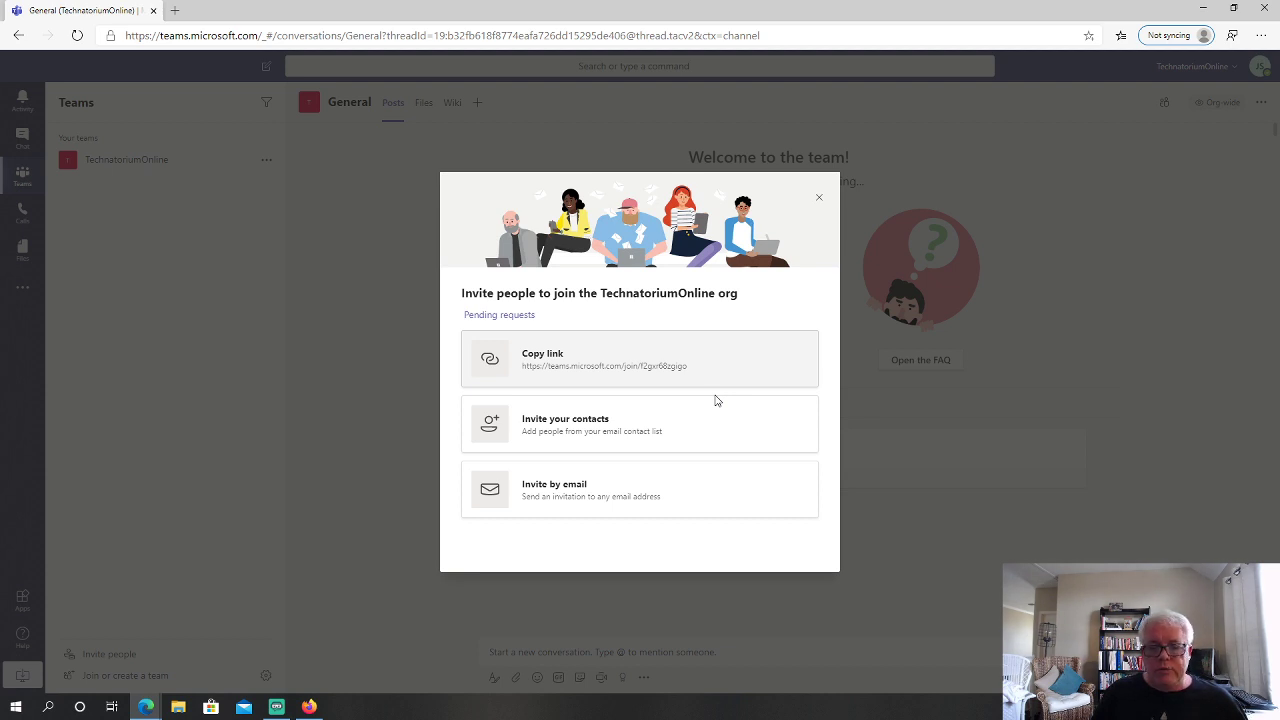
left_click(819, 198)
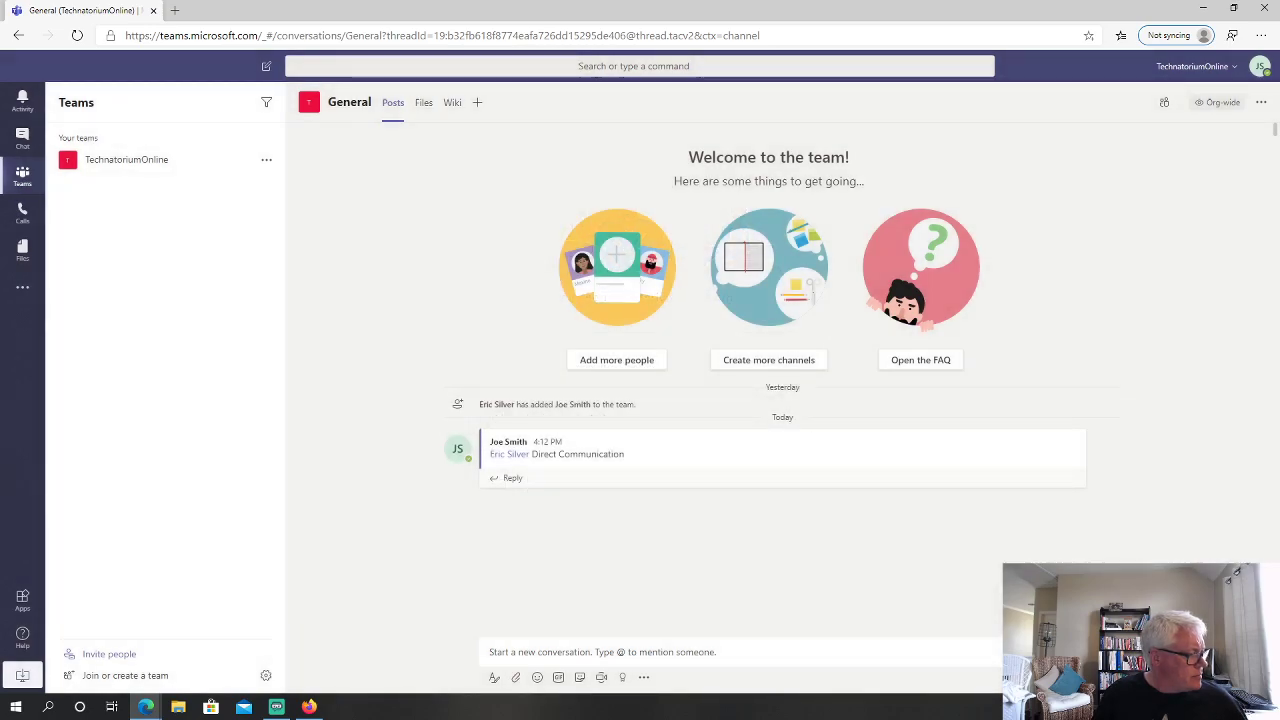